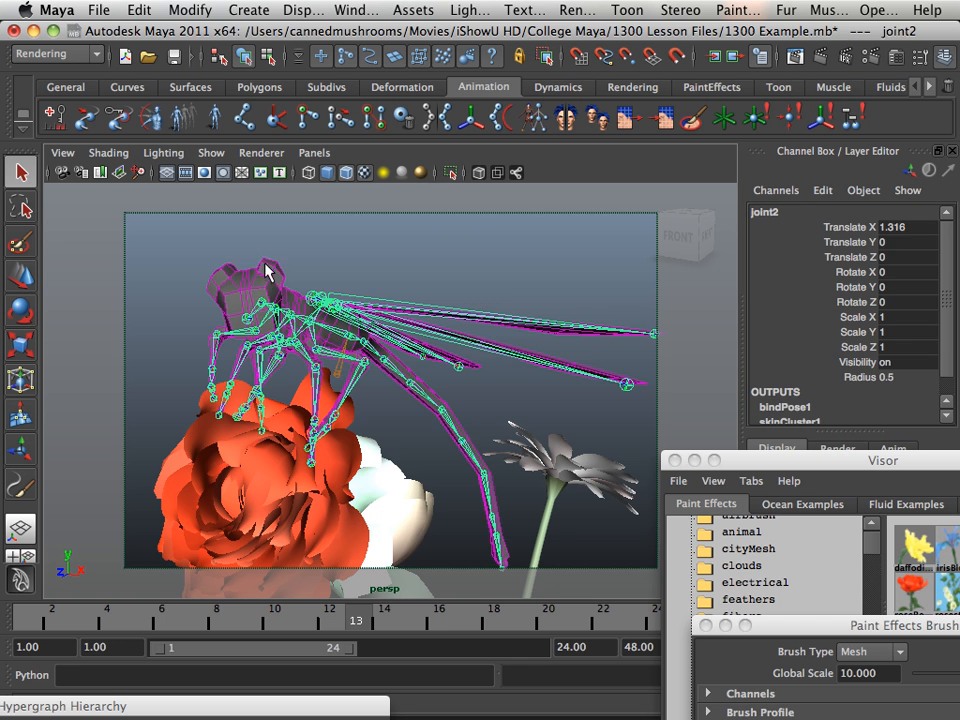
Step: Close the Visor and the Paint Effects brush settings window to clear the workspace
click(286, 265)
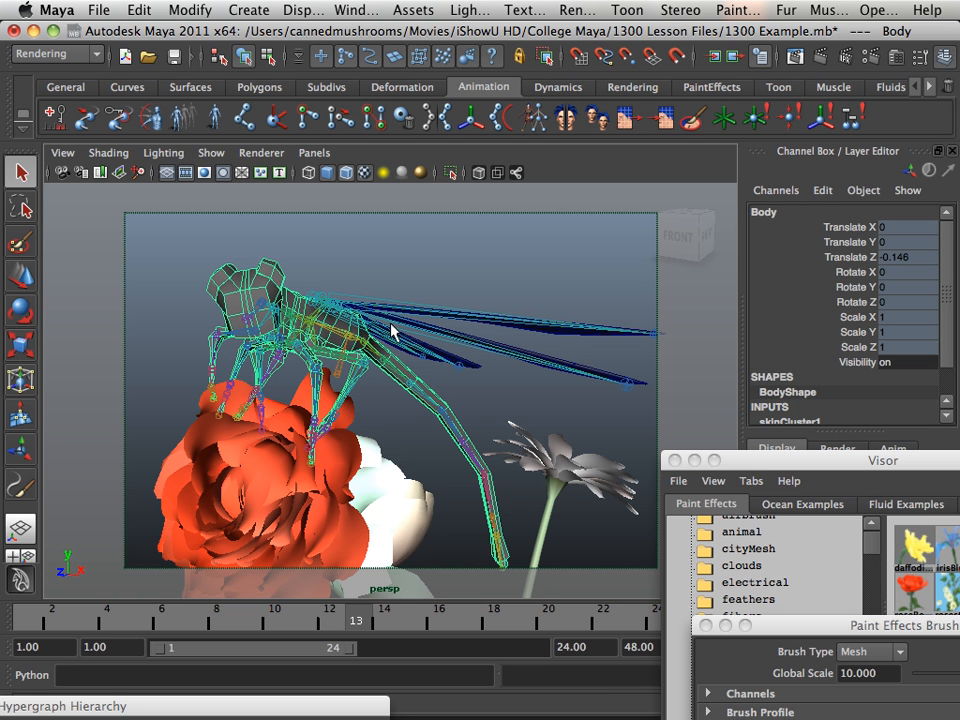
click(764, 466)
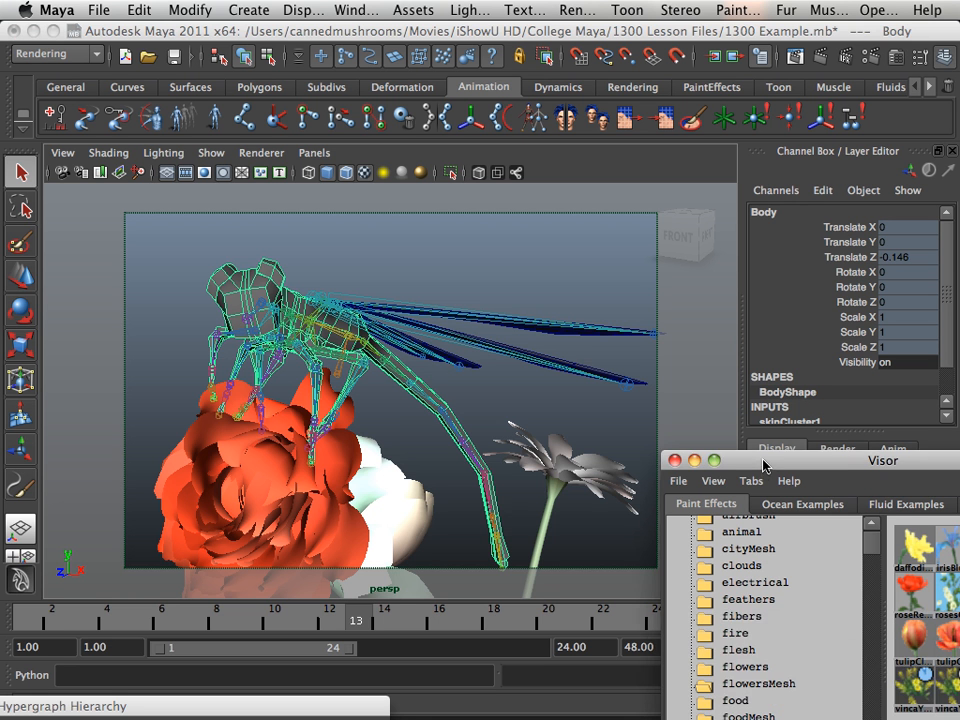
mouse_move(764, 466)
mouse_down()
mouse_move(692, 420)
mouse_move(388, 441)
mouse_move(424, 458)
mouse_up()
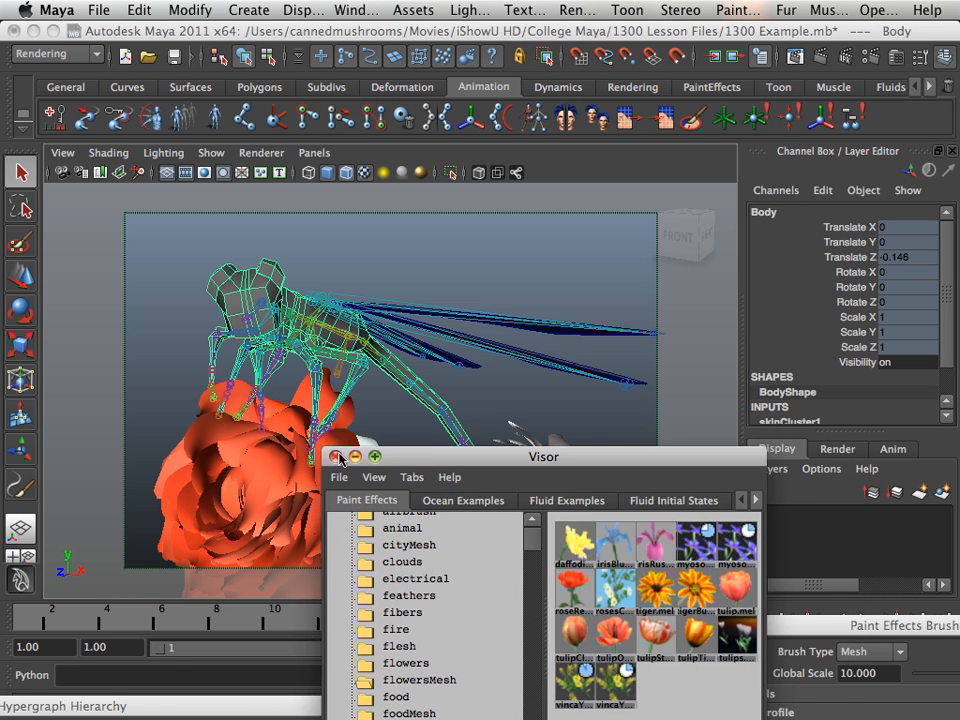
click(336, 457)
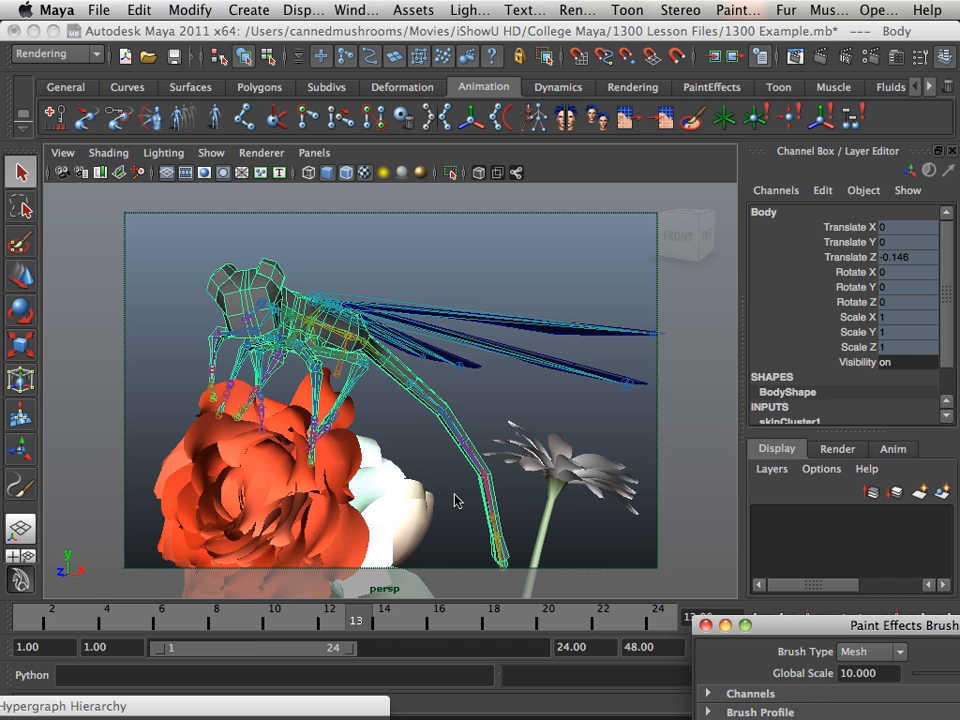
click(706, 625)
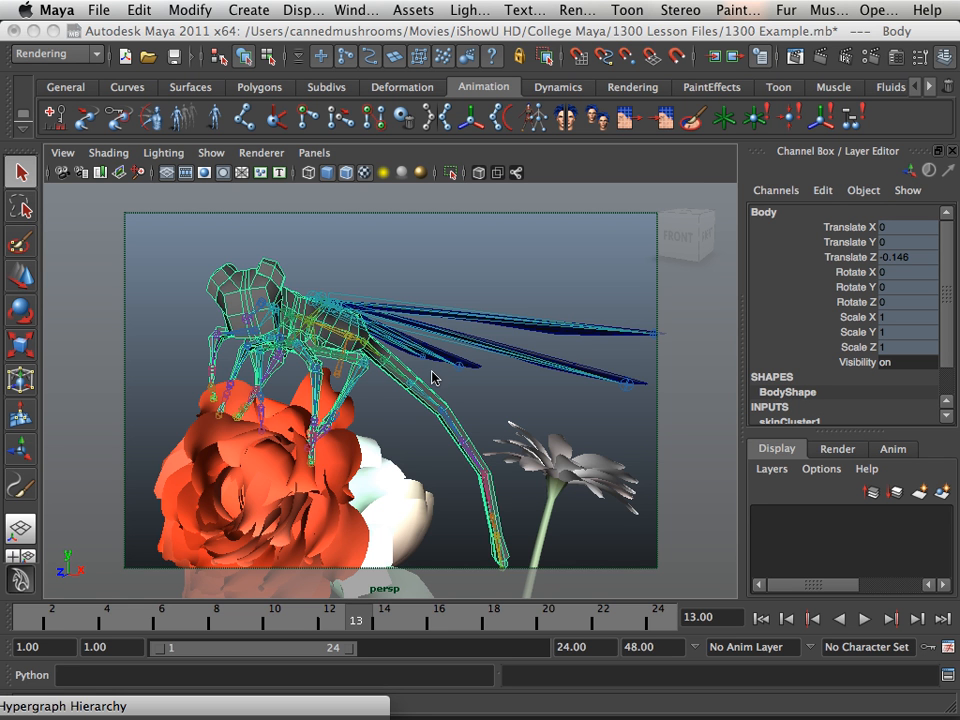
Step: Select the dragonfly skeleton's root joint and bring the Hypergraph Hierarchy window fully into view
click(407, 390)
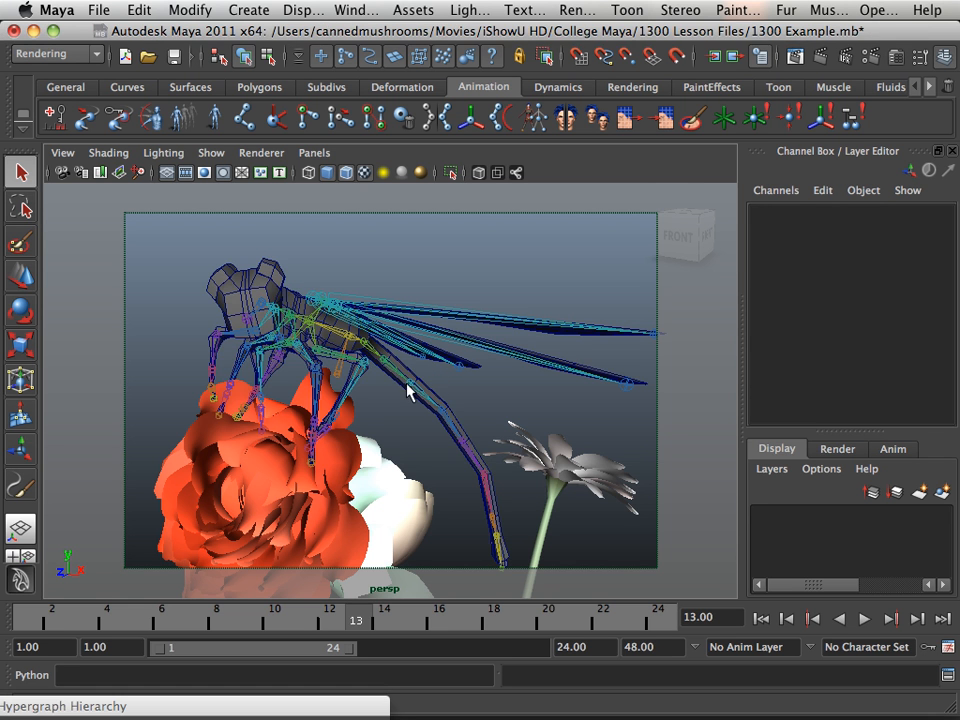
click(350, 377)
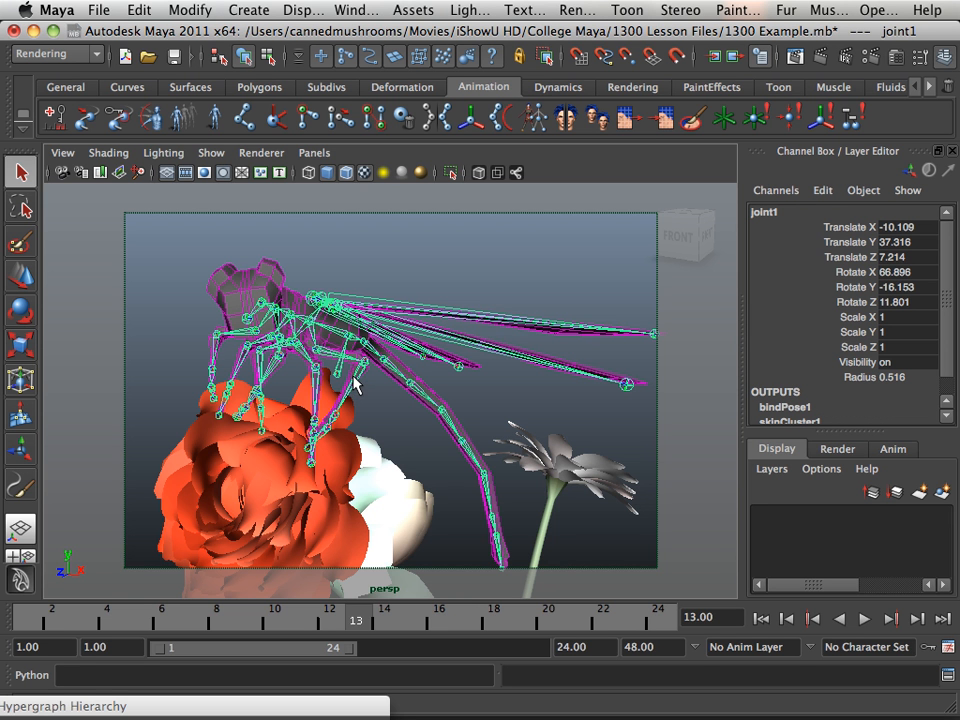
click(340, 12)
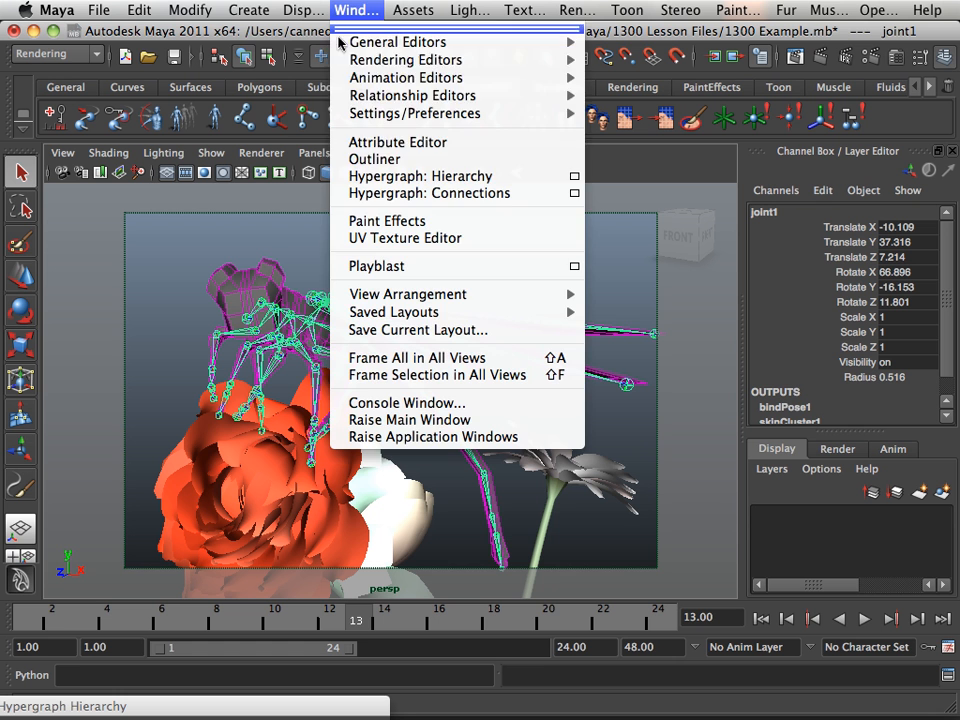
click(372, 177)
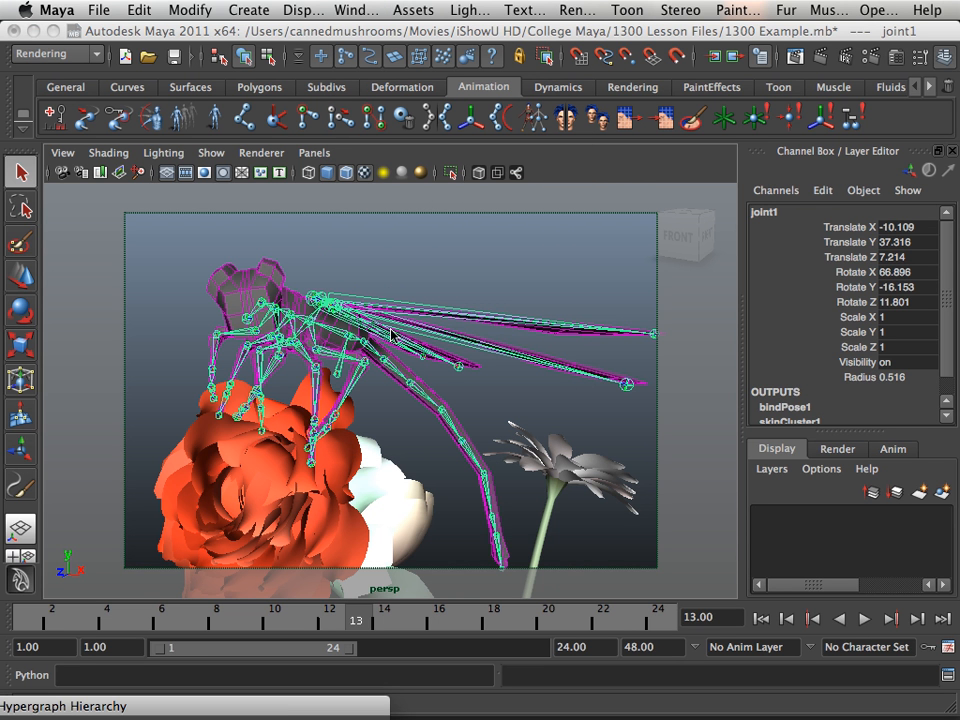
drag(150, 704, 600, 205)
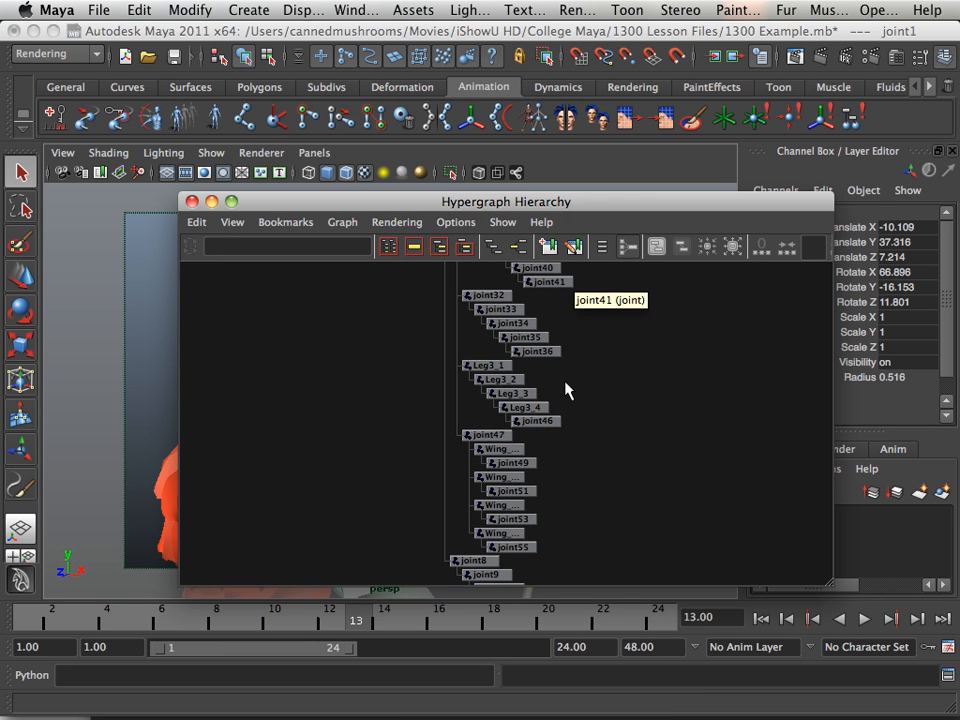
Step: Select all joint nodes of the dragonfly skeleton in the Hypergraph Hierarchy
scroll(490, 385, down, 5)
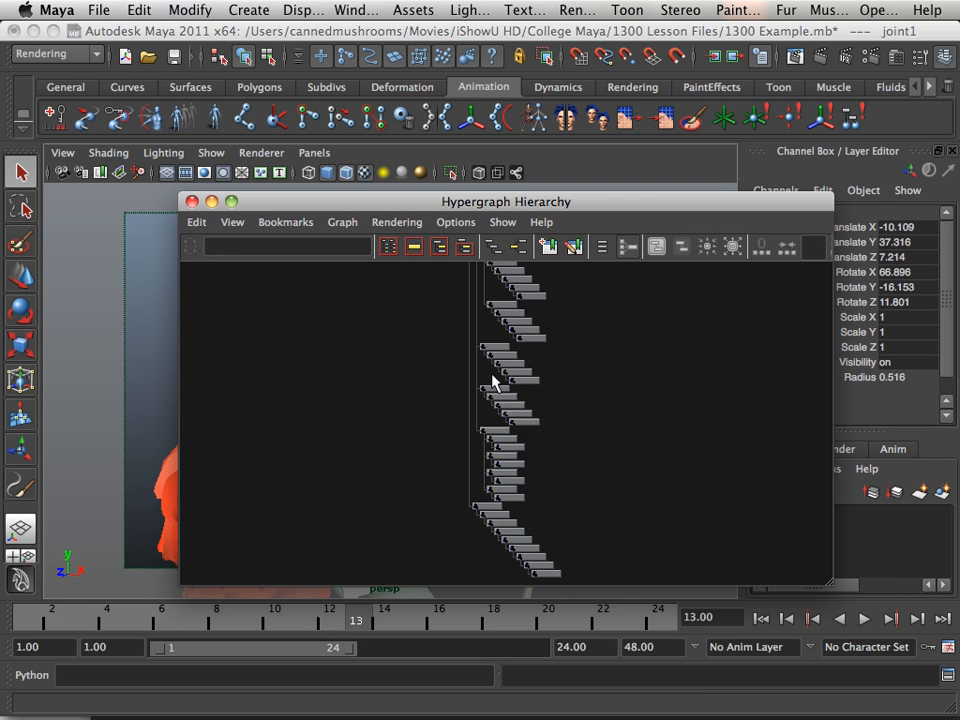
alt+middle_drag(475, 415, 422, 503)
alt+right_drag(422, 503, 300, 406)
alt+middle_drag(428, 432, 403, 417)
drag(431, 285, 470, 591)
scroll(453, 497, up, 3)
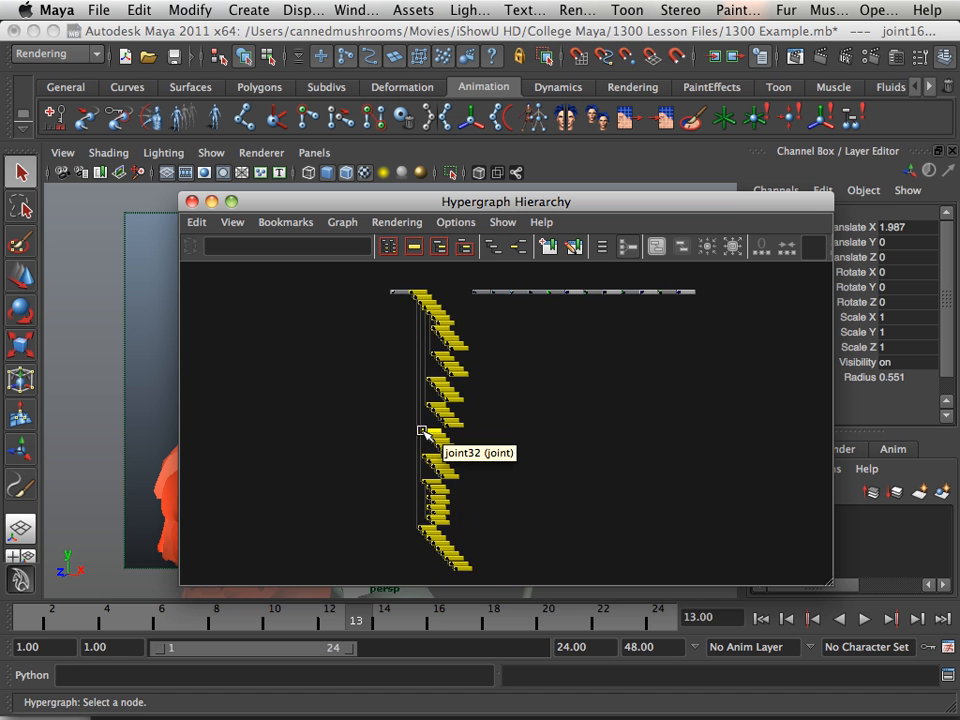
Step: Check the selected joint nodes in the Hypergraph and move its window clear of the dragonfly
drag(367, 201, 548, 168)
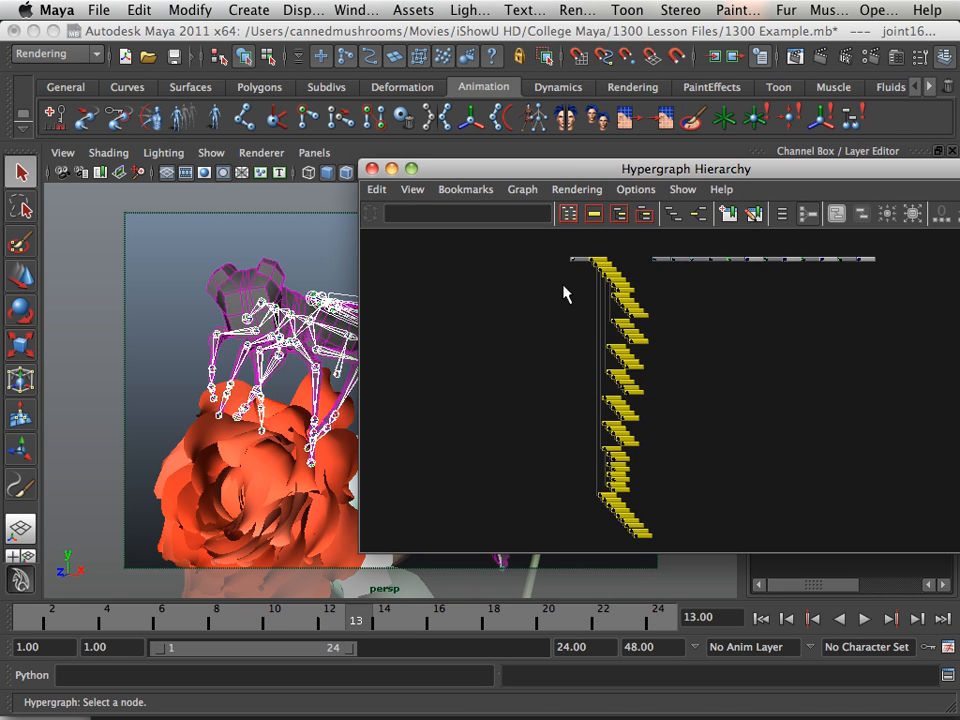
alt+right_drag(563, 285, 618, 342)
alt+middle_drag(610, 330, 622, 412)
alt+right_drag(554, 326, 584, 408)
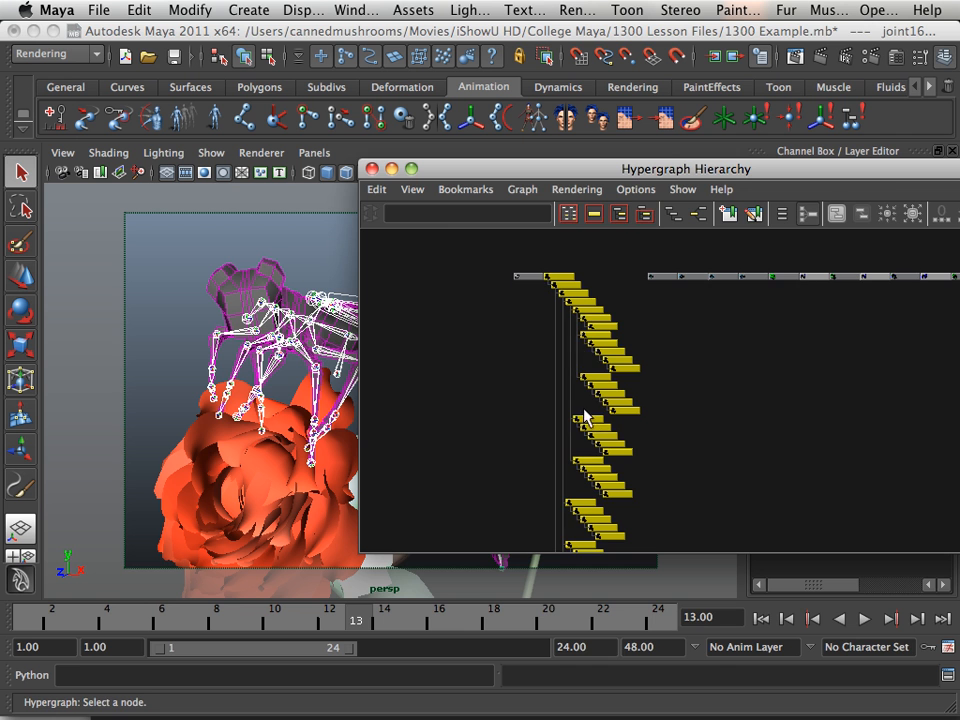
drag(553, 166, 757, 336)
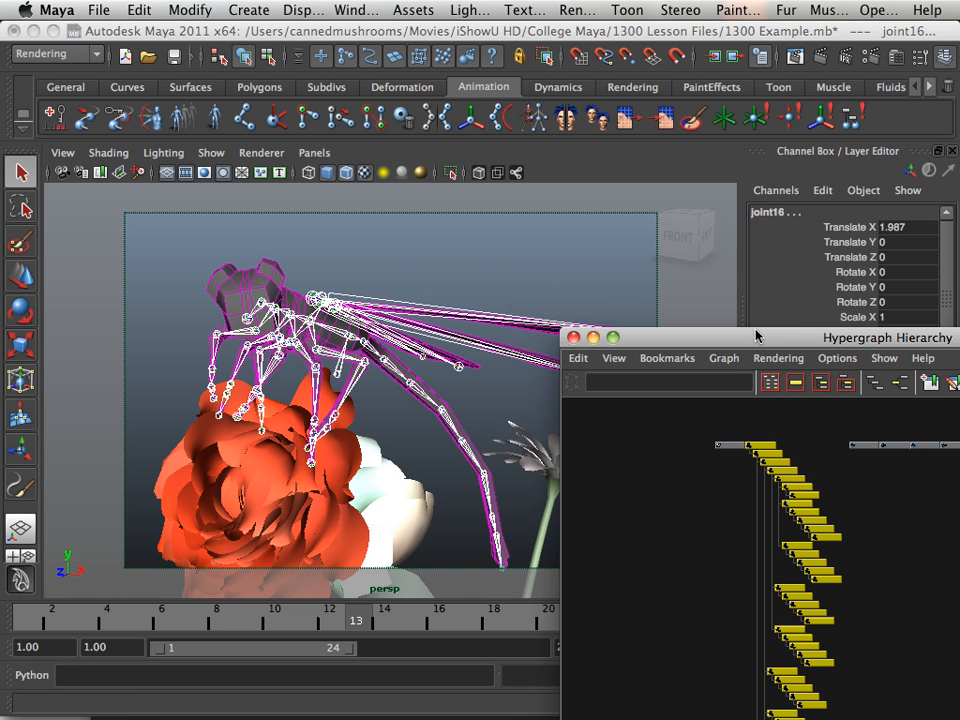
Step: Switch to the Animation menu set and open the Create Character Set options
click(55, 54)
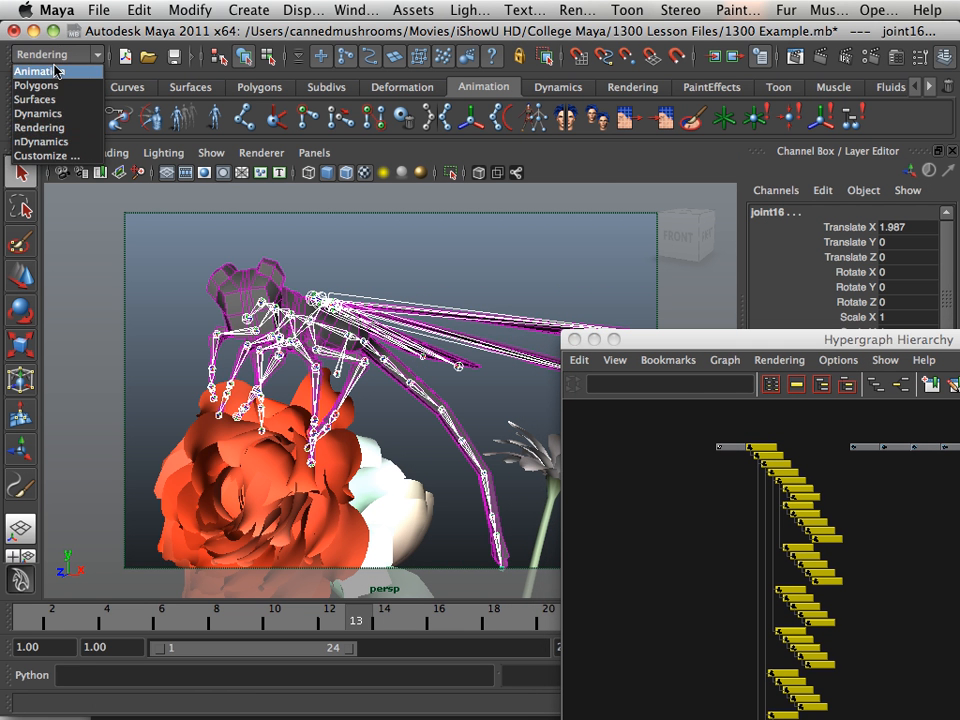
click(55, 71)
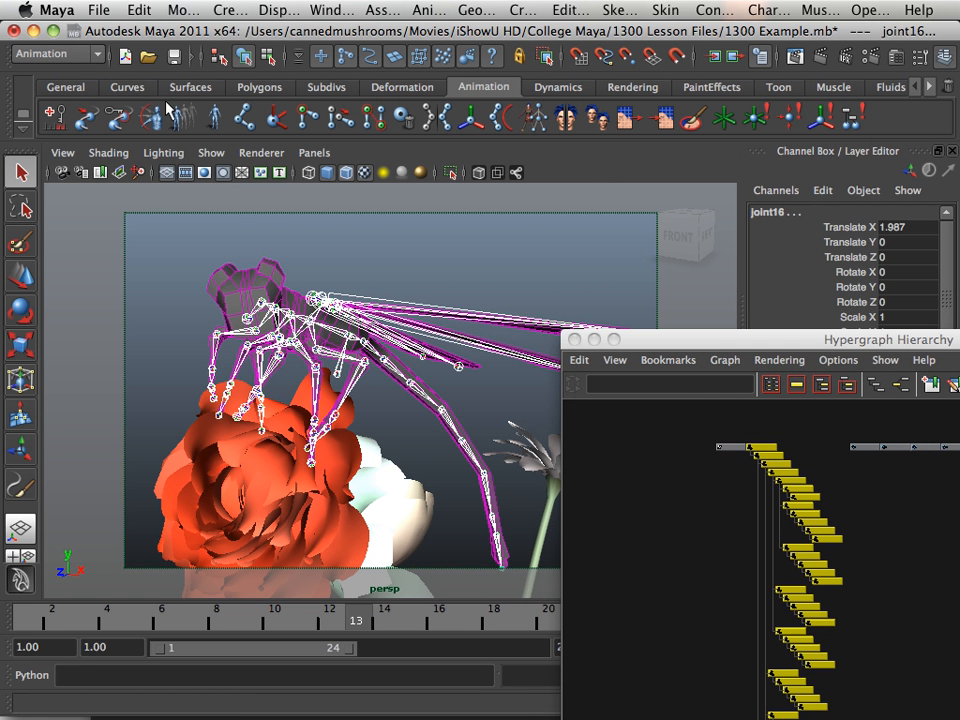
click(767, 10)
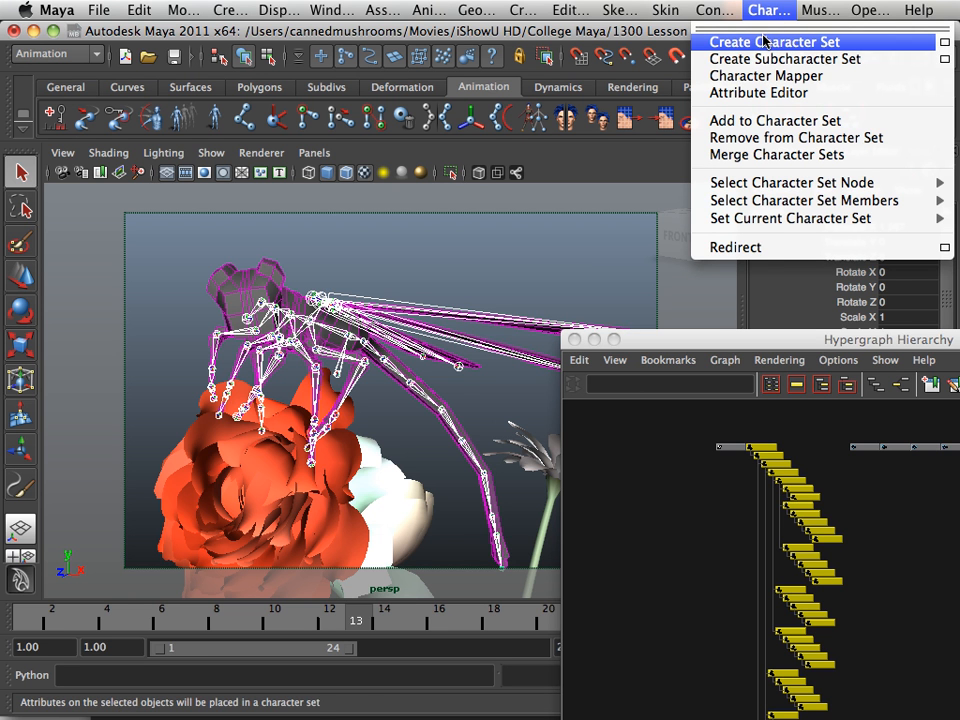
click(944, 42)
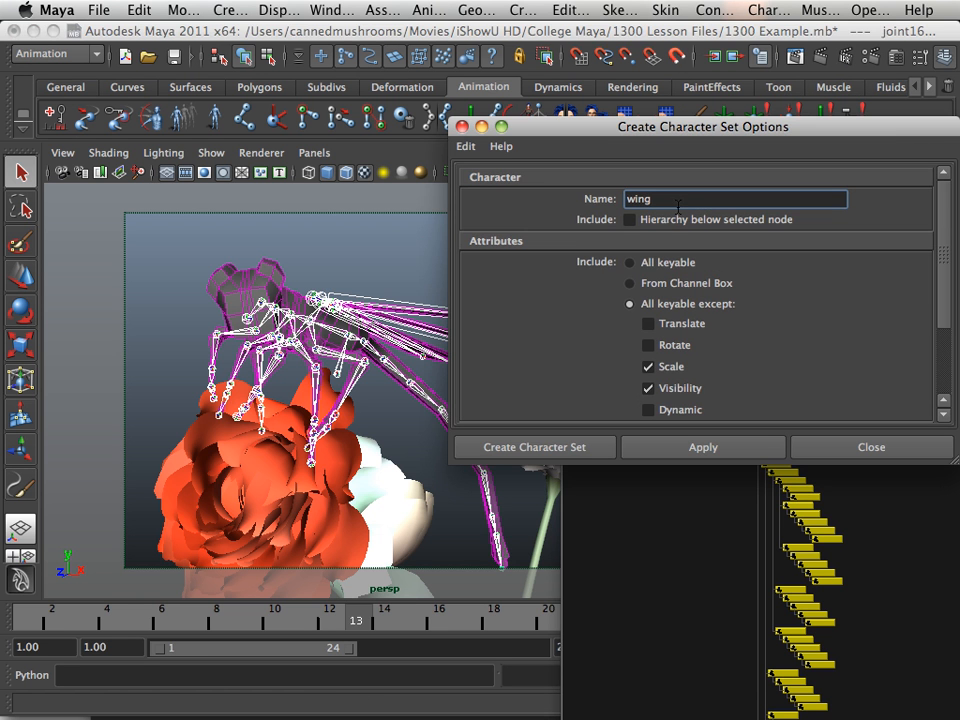
Step: Create a character set named dragonfly from the selected joints and close the options window
drag(678, 206, 609, 200)
text(dragonfly)
click(665, 205)
drag(695, 210, 667, 207)
click(653, 205)
key(BackSpace)
text(onfly)
click(681, 446)
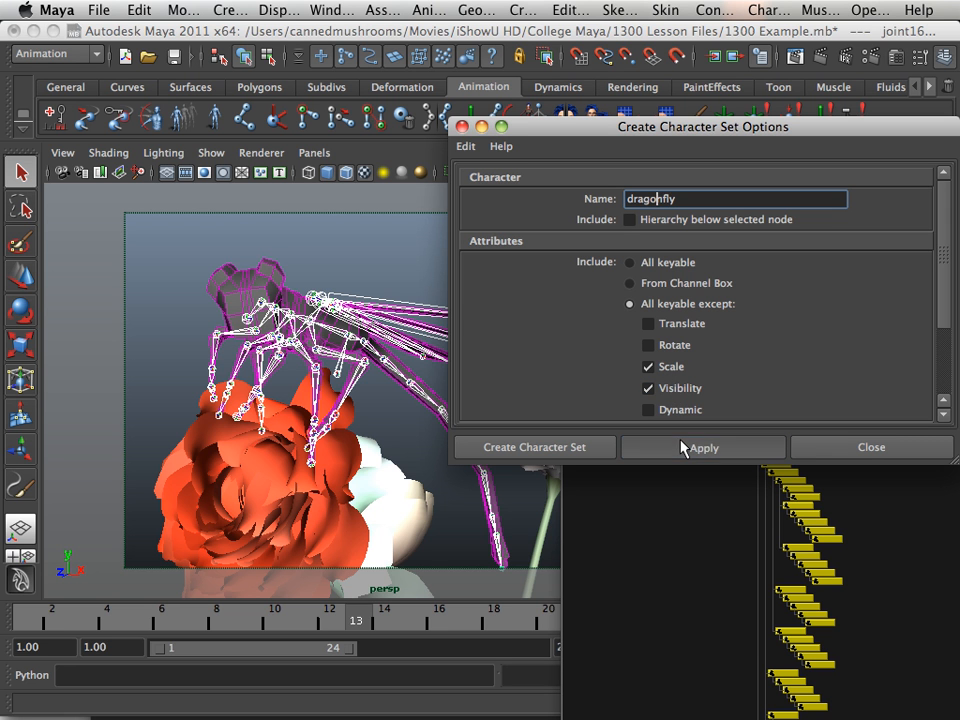
click(461, 126)
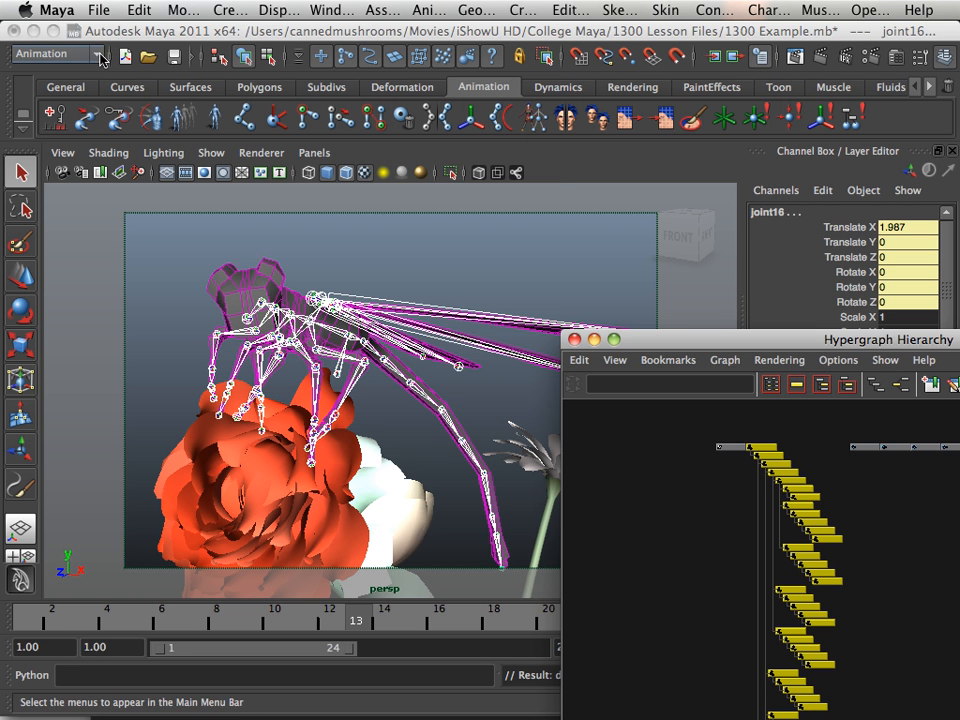
Step: Open the Visor and place it over the viewport where its tabs are reachable
click(337, 9)
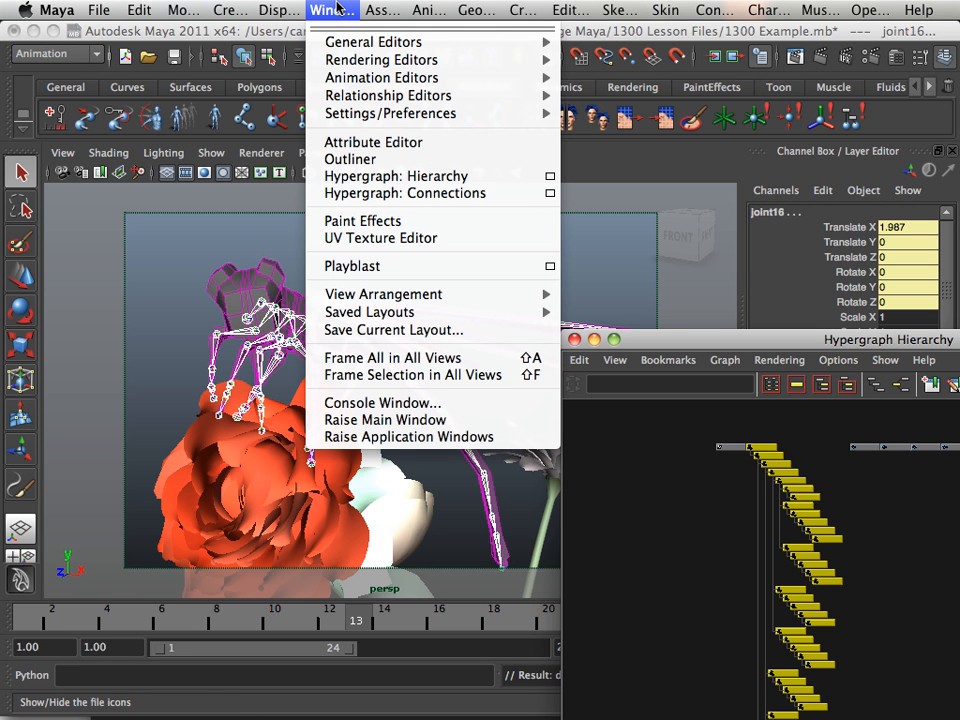
mouse_move(353, 45)
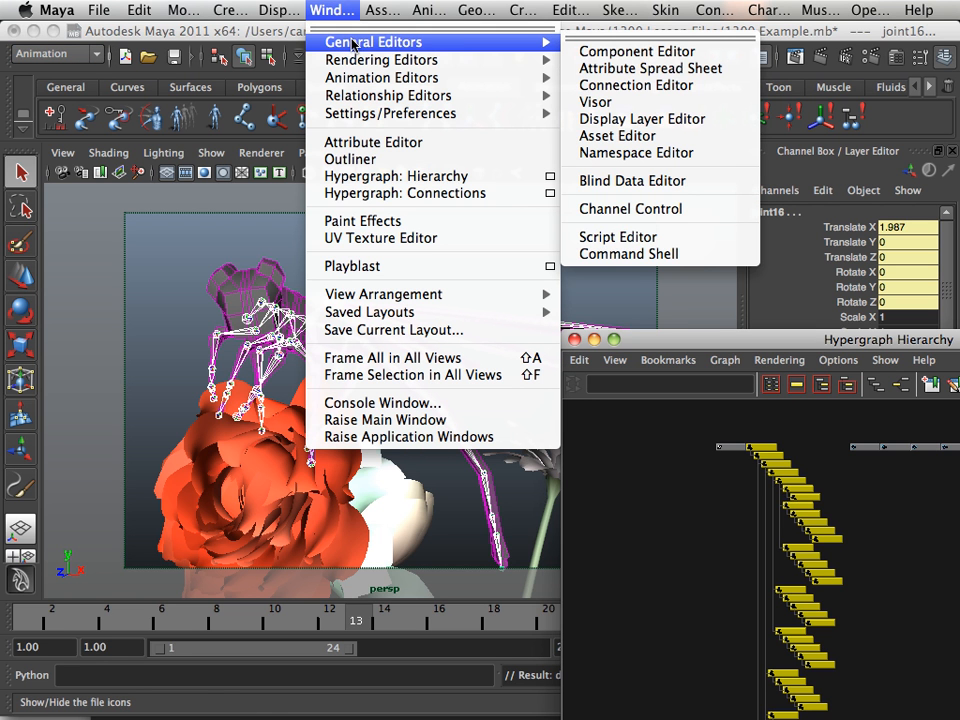
click(615, 101)
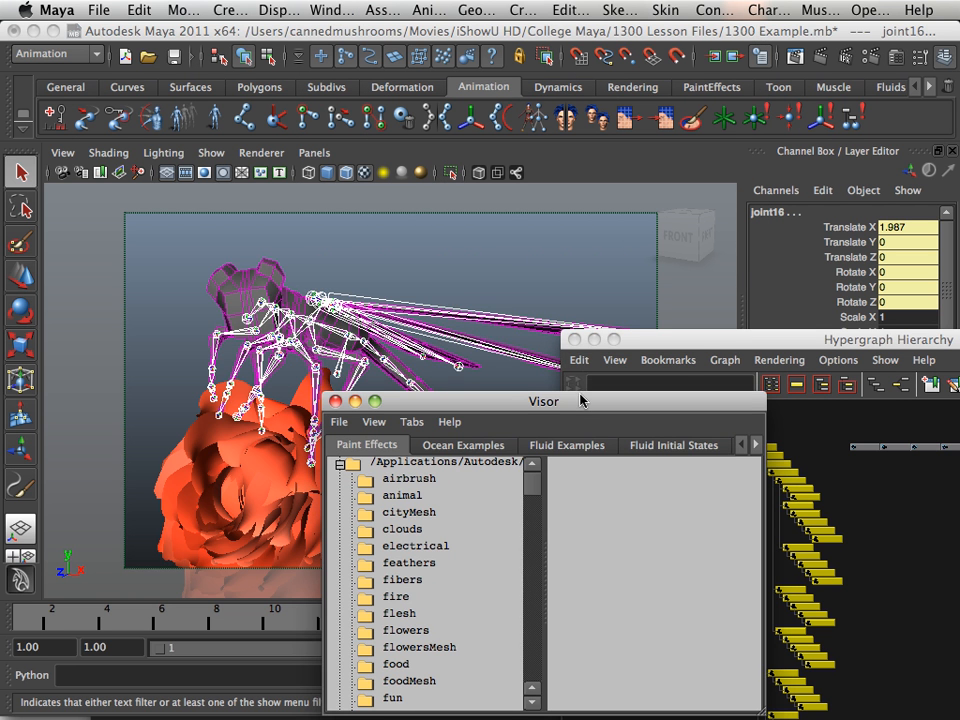
drag(580, 400, 416, 246)
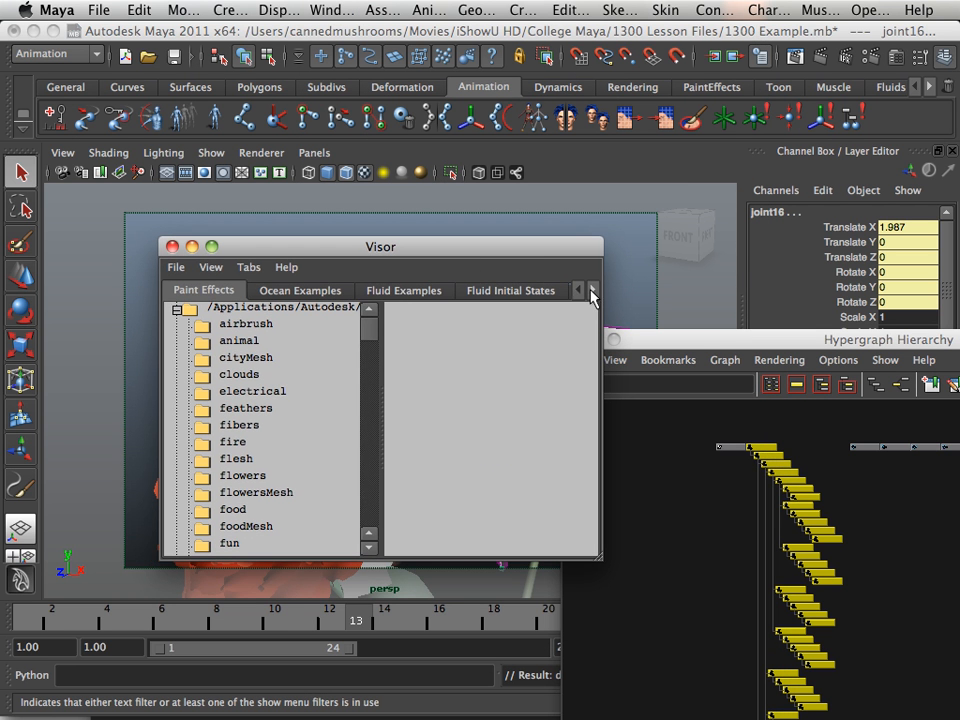
Step: Show the Character Poses in the Visor and move the window off the dragonfly
click(592, 290)
click(592, 290)
click(593, 290)
click(593, 290)
click(593, 290)
click(593, 290)
click(593, 290)
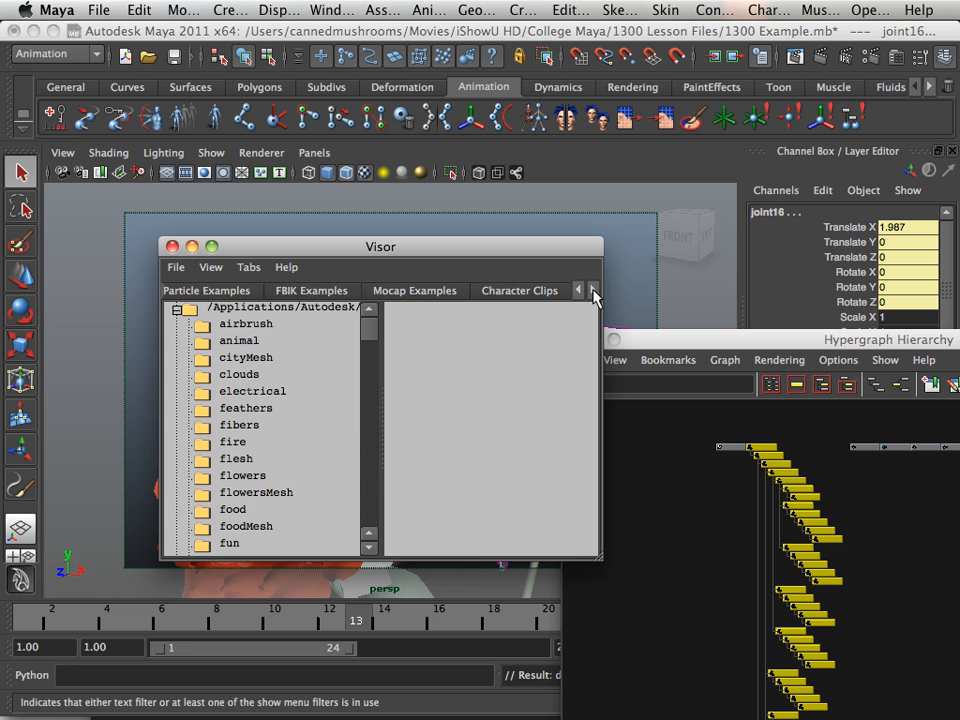
click(593, 290)
click(535, 292)
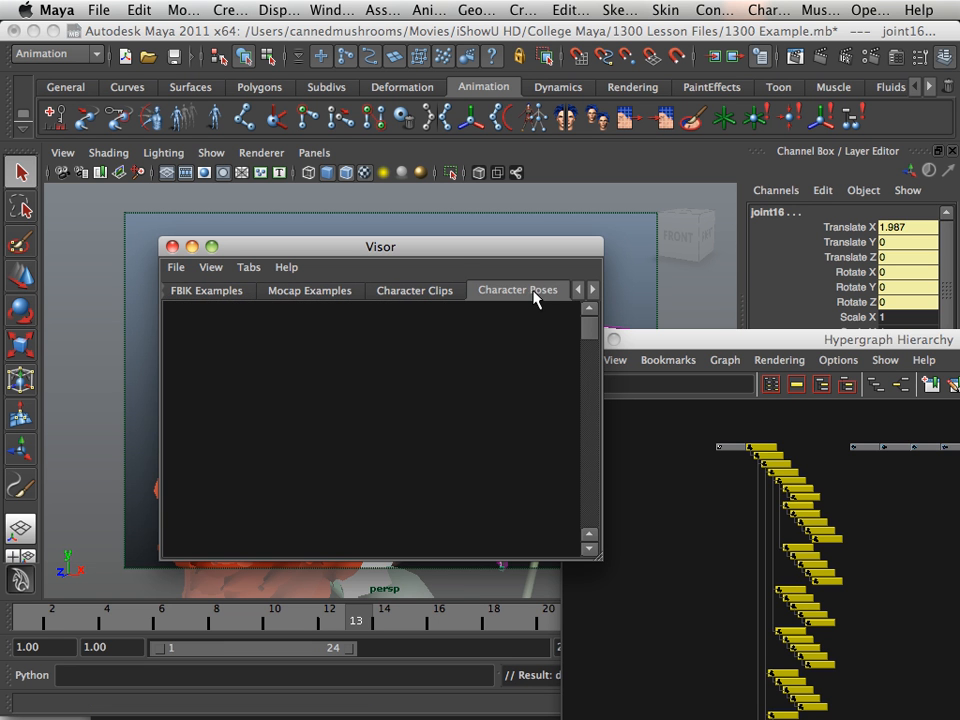
drag(452, 258, 858, 260)
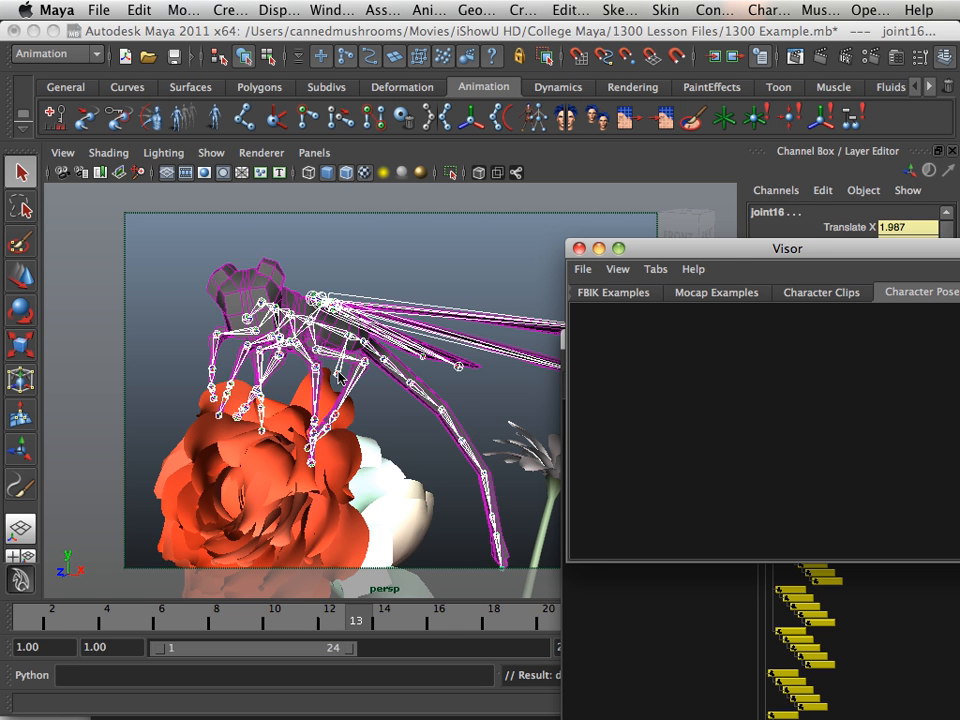
Step: Create a pose named Flower from the dragonfly's current position and move the pose options out of the way
click(518, 10)
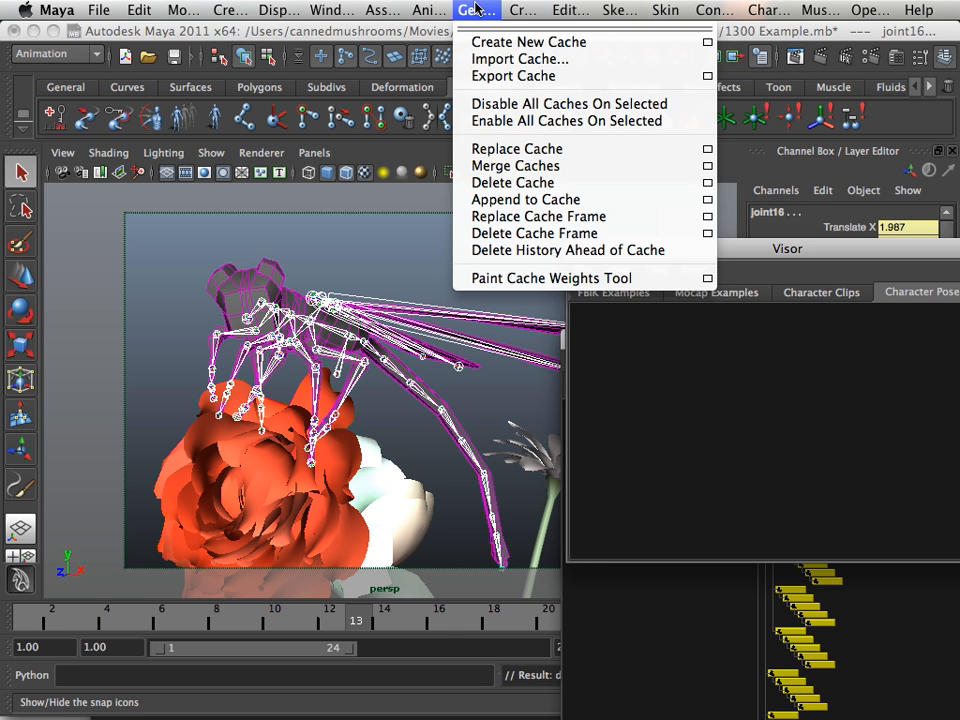
mouse_move(428, 11)
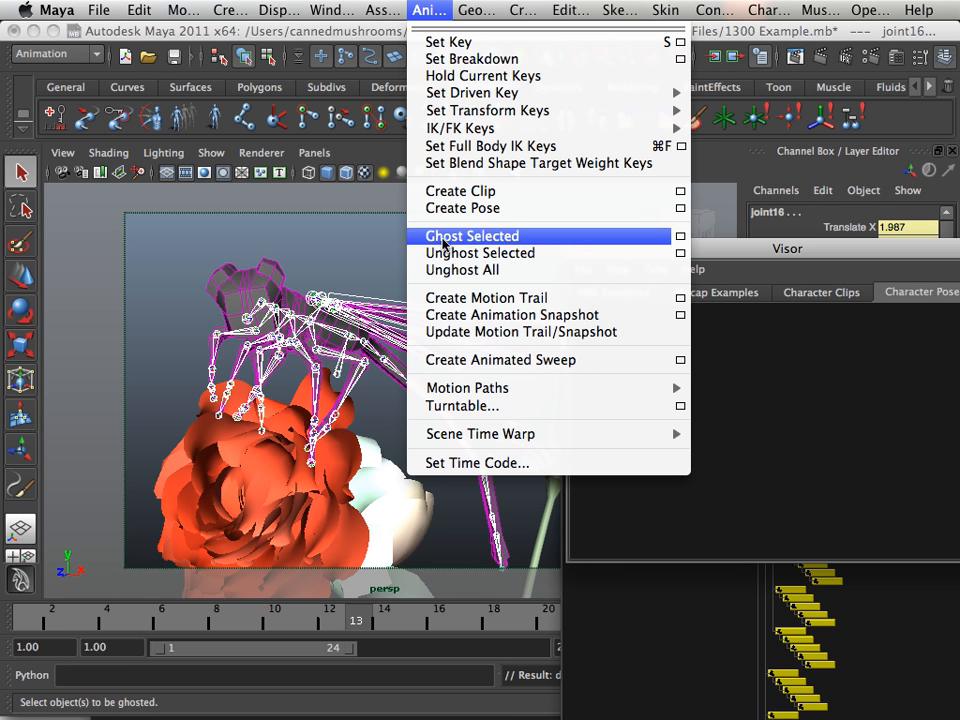
click(680, 208)
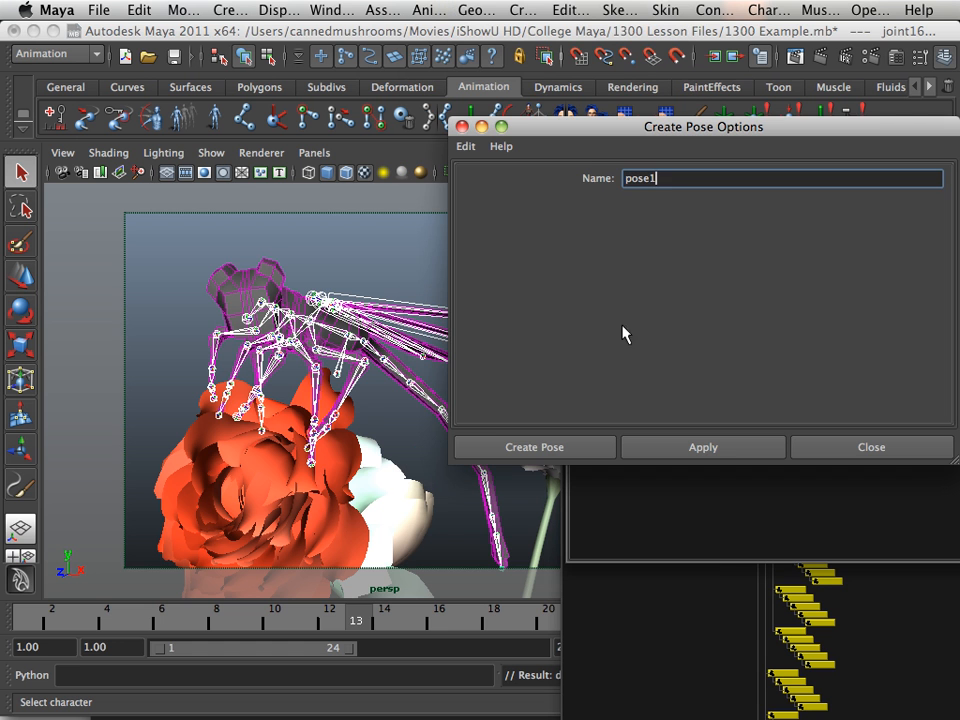
drag(671, 184, 588, 177)
text(Flower)
click(690, 452)
drag(629, 131, 532, 566)
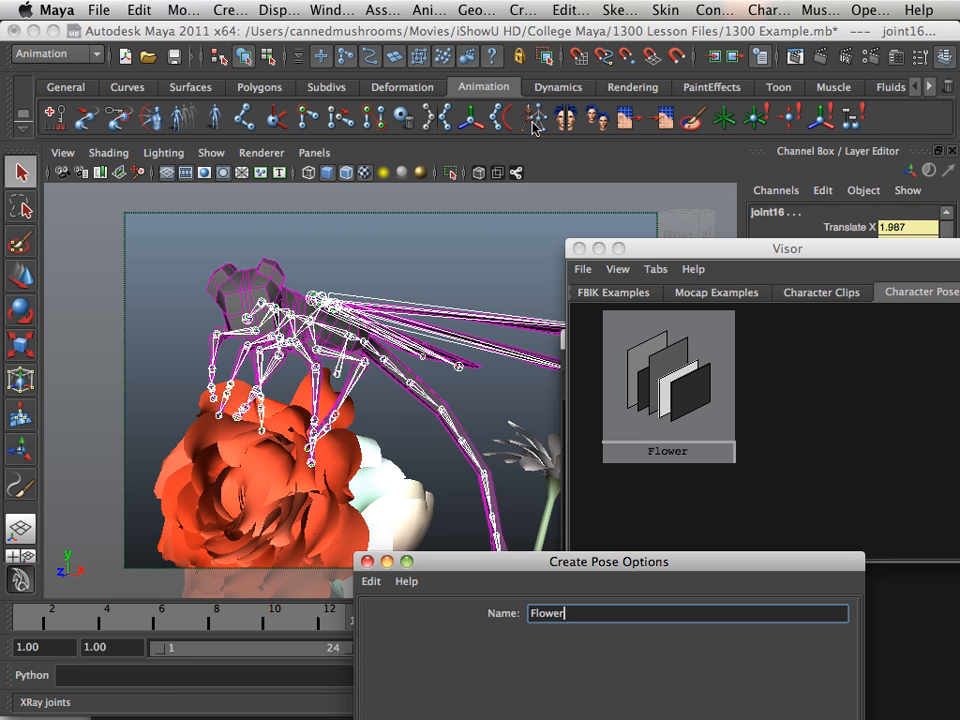
Step: Return the dragonfly skeleton to its bind pose
click(703, 9)
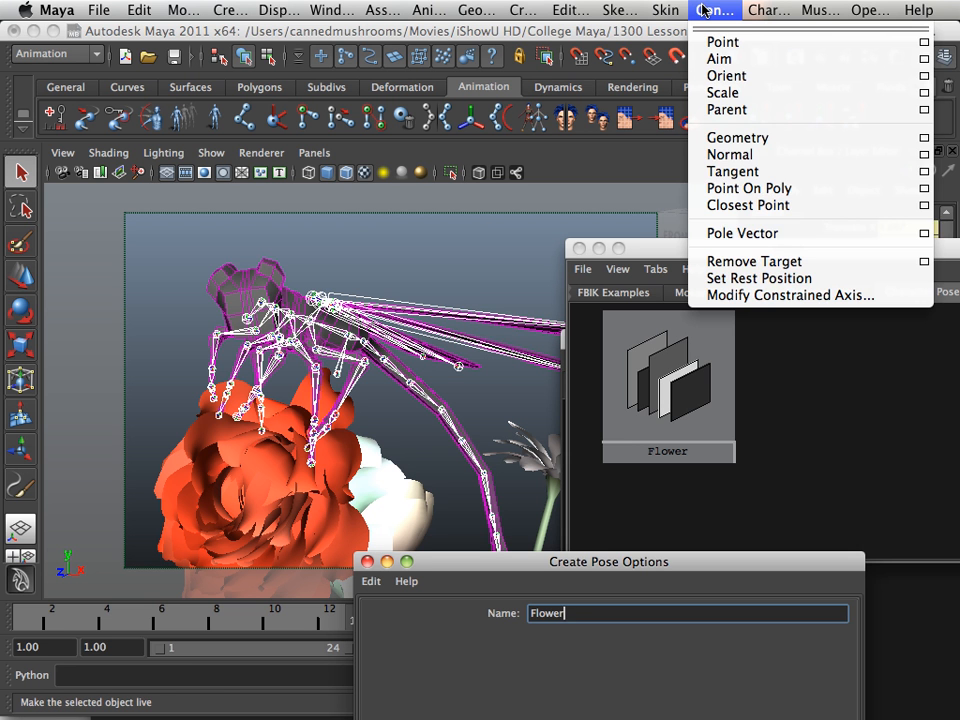
mouse_move(665, 10)
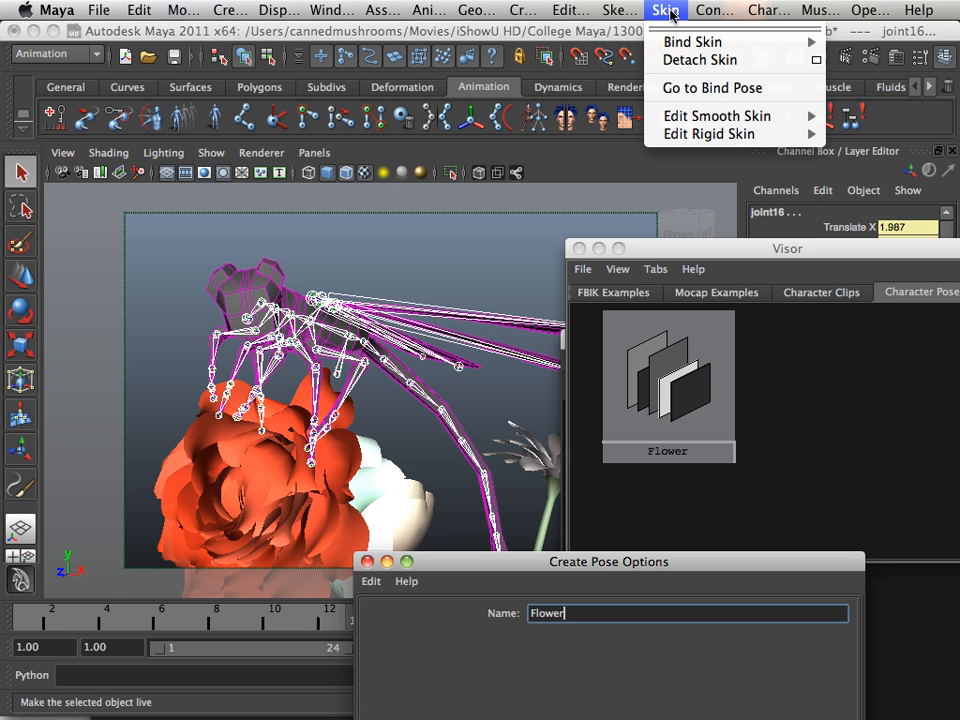
click(686, 88)
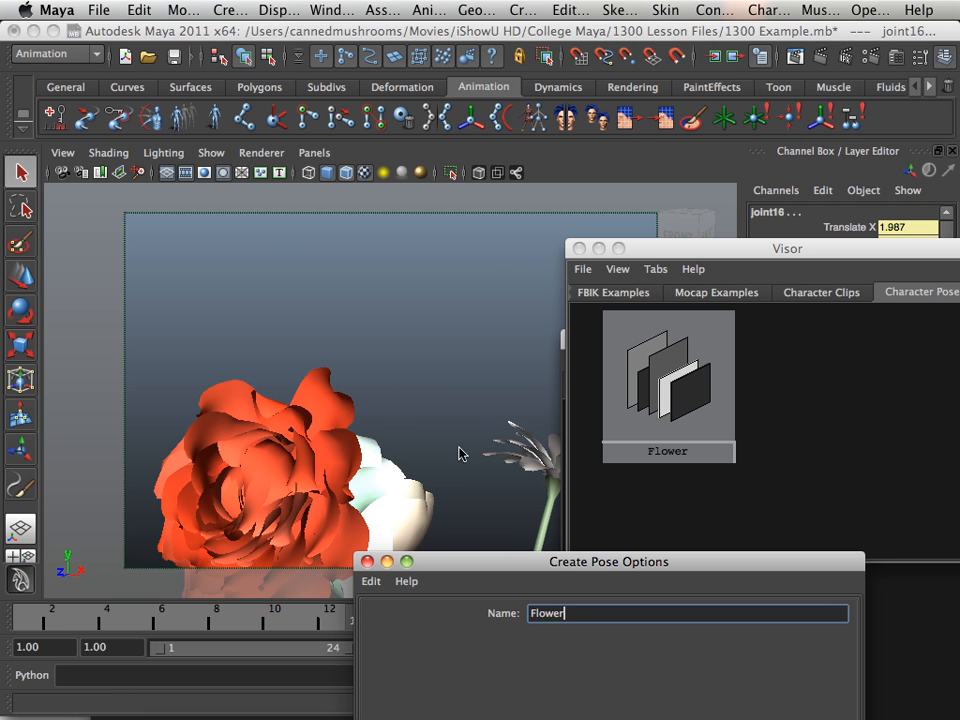
Step: Create a pose named Bind from the dragonfly's bind position and move the Visor clear of the dragonfly
alt+right_drag(461, 456, 305, 338)
alt+middle_drag(305, 338, 302, 234)
alt+drag(302, 234, 259, 289)
alt+right_drag(259, 289, 482, 452)
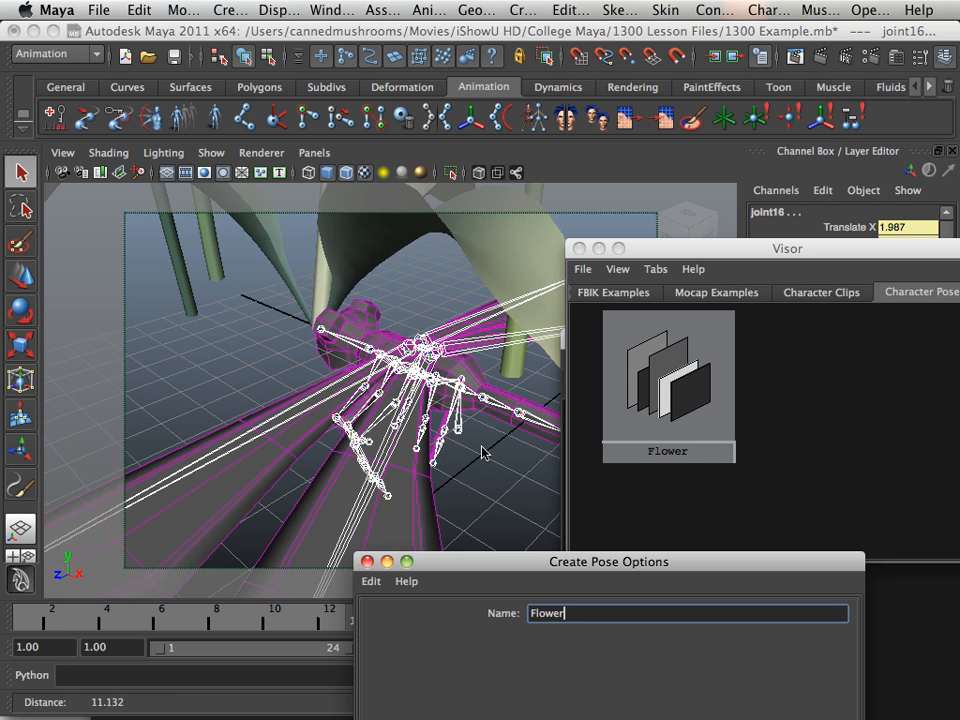
alt+drag(482, 452, 440, 400)
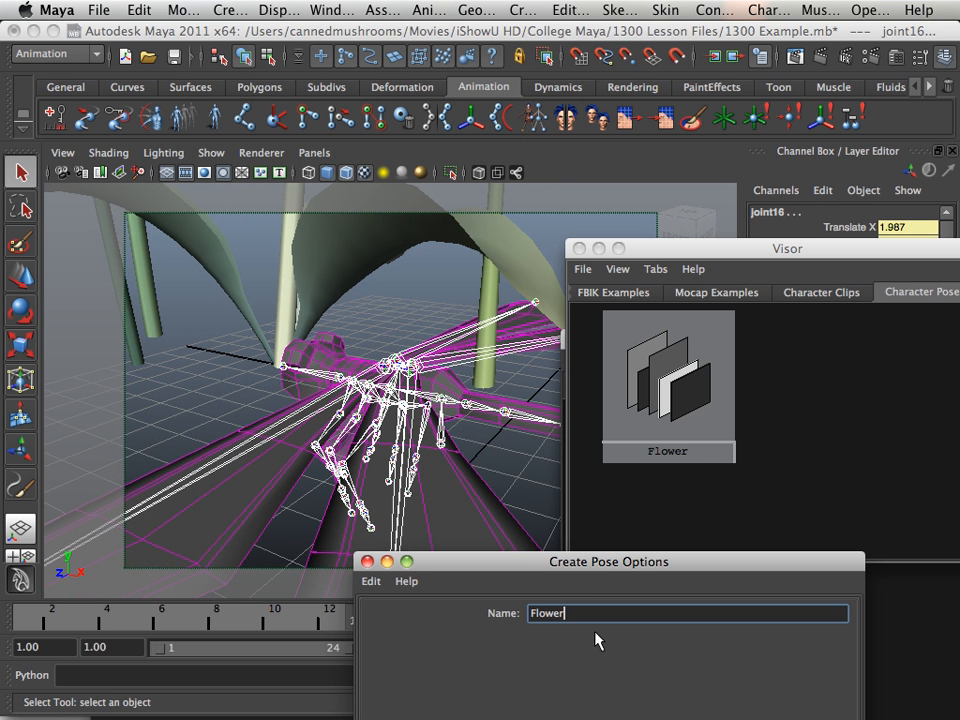
drag(575, 613, 482, 621)
text(Bind)
drag(510, 566, 576, 260)
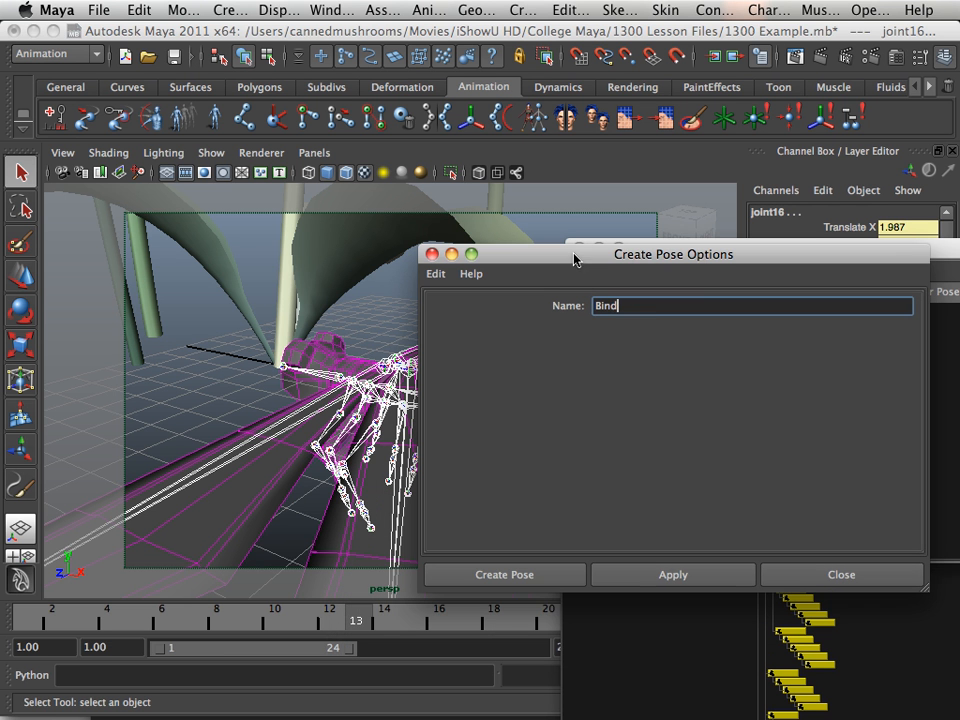
click(550, 573)
drag(656, 255, 737, 341)
Step: Apply the stored Flower pose to the dragonfly and inspect how it sits on the red flower
scroll(241, 396, down, 5)
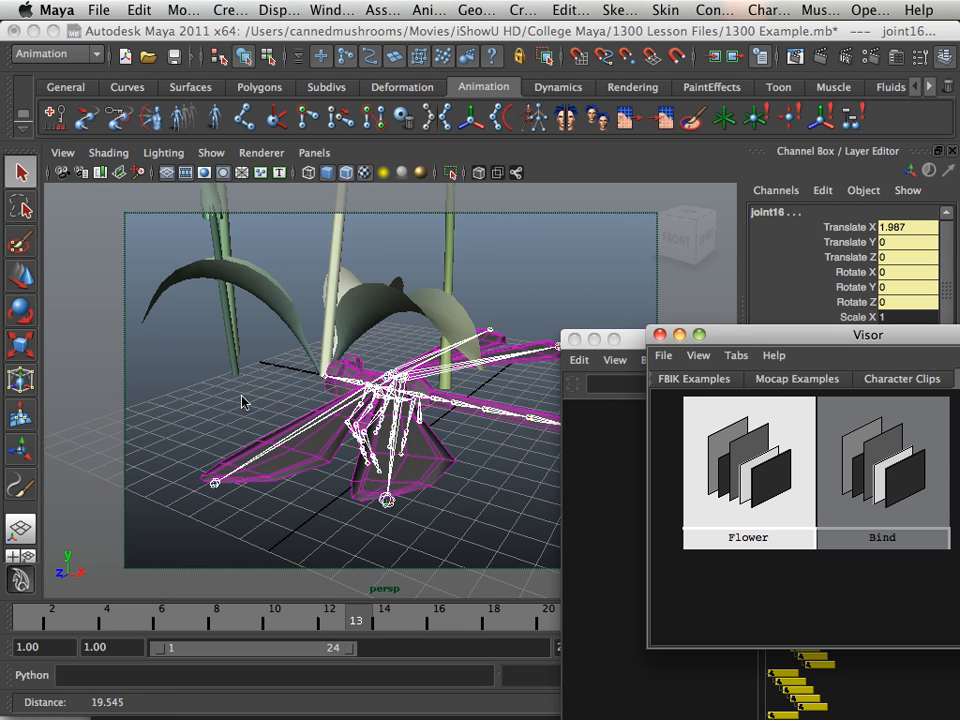
alt+drag(241, 402, 330, 395)
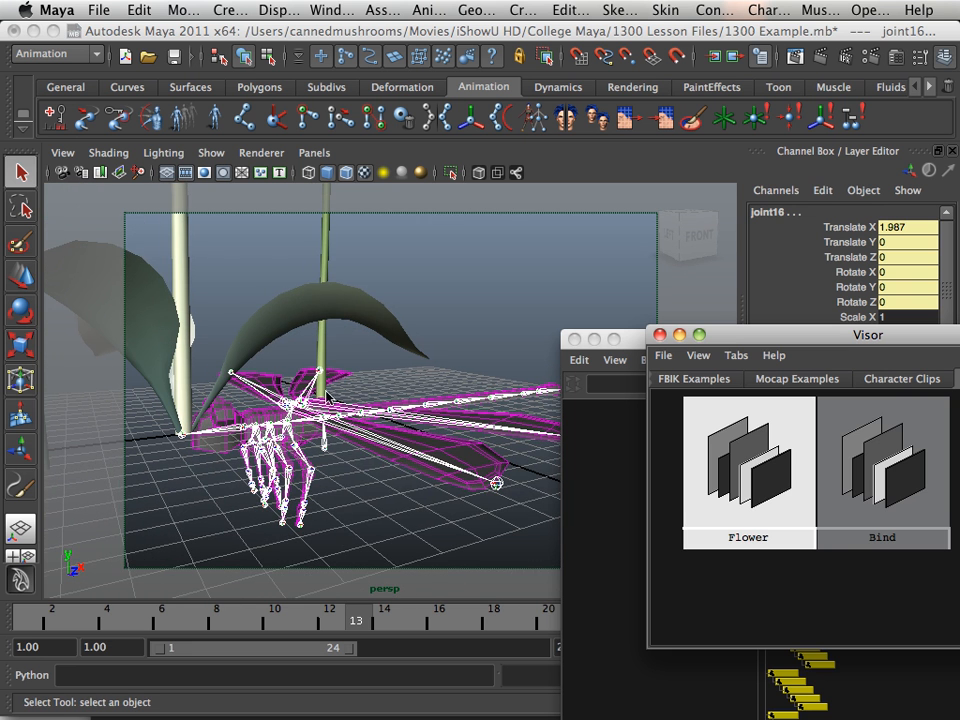
right_click(738, 497)
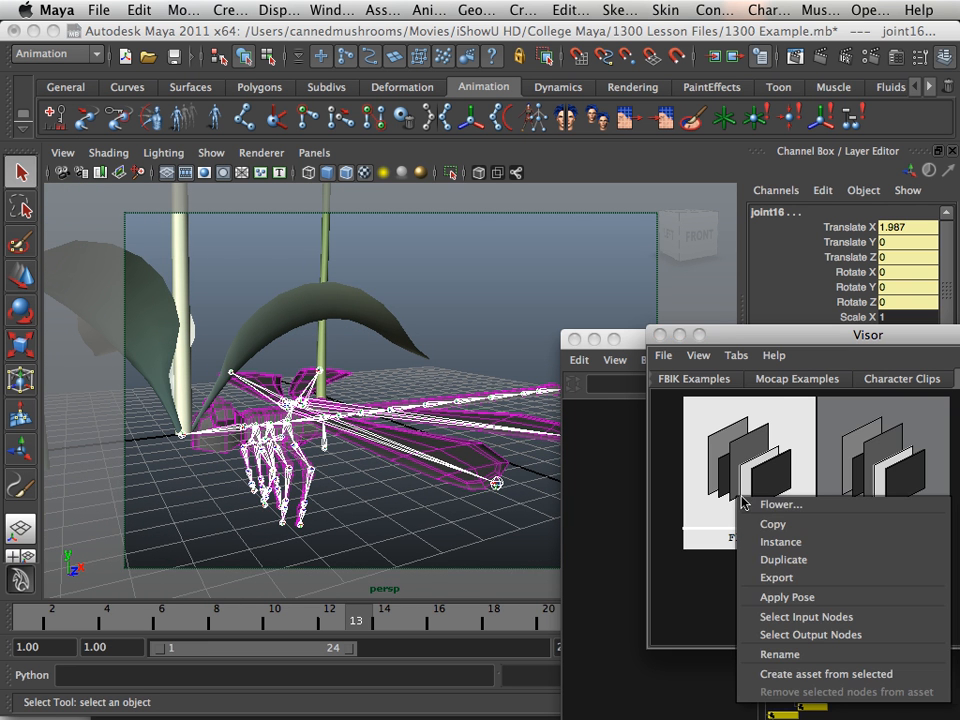
click(757, 597)
alt+right_drag(547, 497, 289, 285)
alt+middle_drag(289, 285, 319, 433)
alt+drag(319, 433, 312, 400)
alt+middle_drag(312, 400, 324, 377)
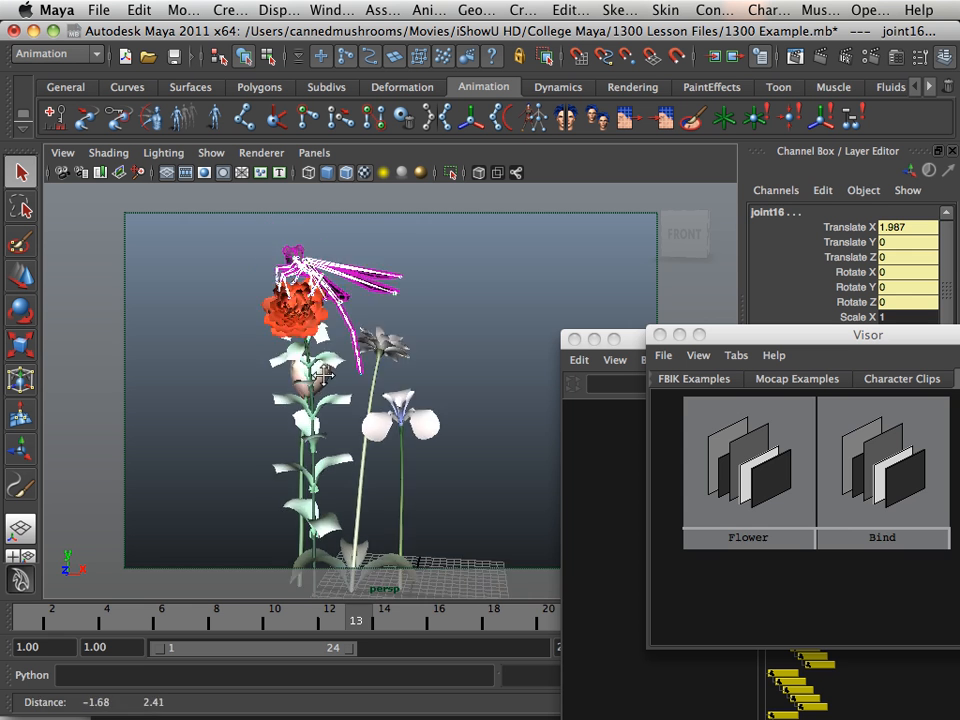
alt+drag(324, 377, 355, 402)
scroll(282, 380, up, 6)
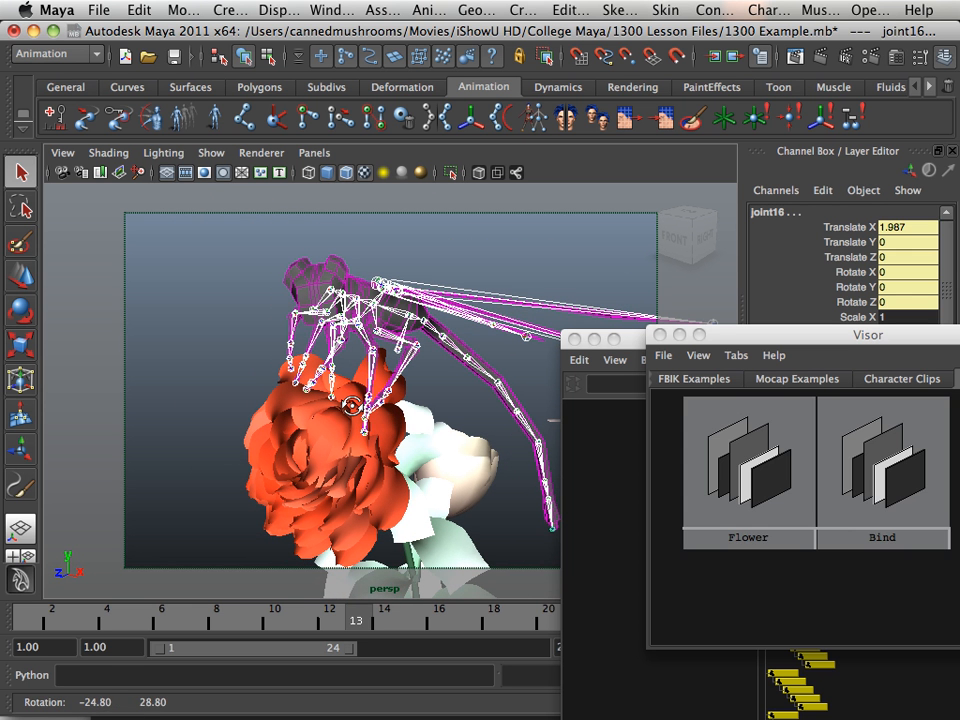
Step: Apply the stored Bind pose to the dragonfly and inspect it on the ground grid
right_click(860, 482)
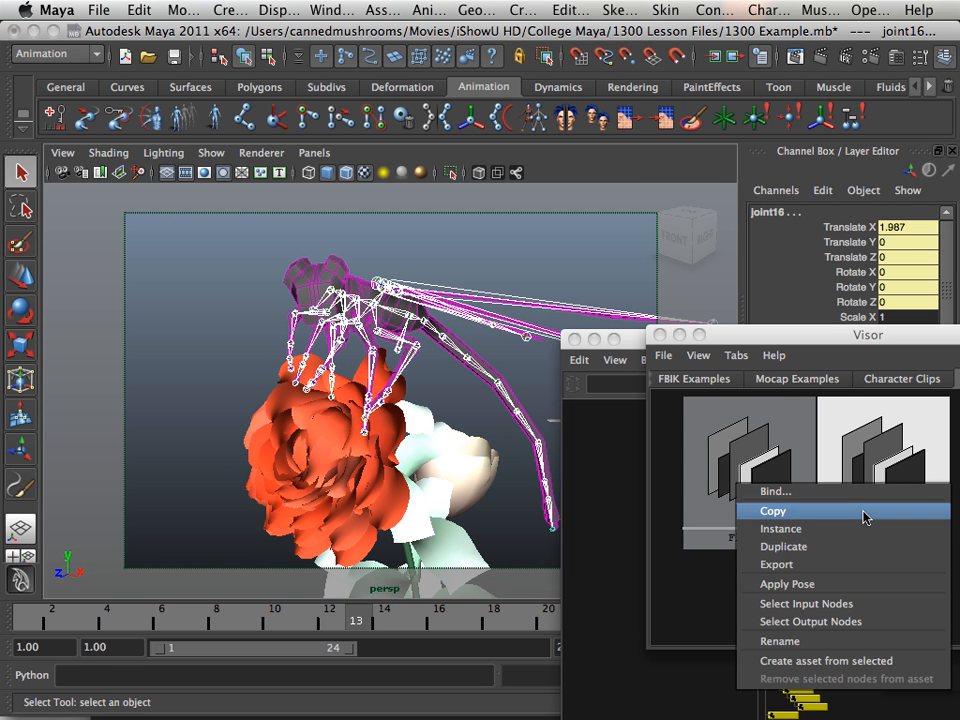
click(848, 584)
alt+right_drag(460, 466, 208, 381)
alt+middle_drag(484, 505, 409, 348)
alt+right_drag(409, 348, 426, 449)
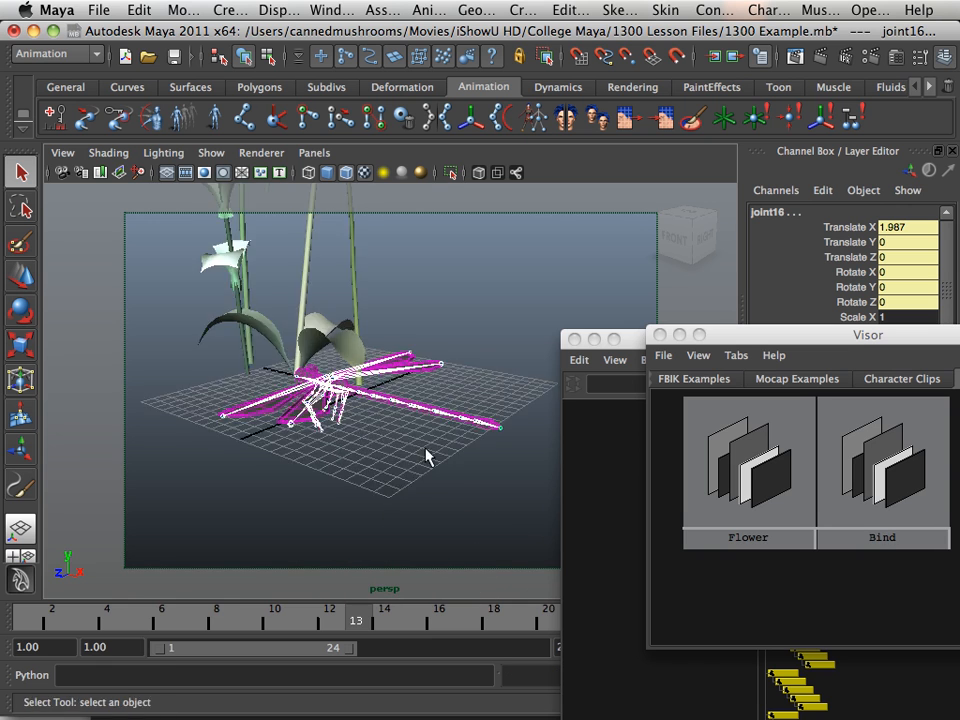
alt+drag(330, 390, 433, 446)
alt+right_drag(432, 446, 433, 476)
alt+middle_drag(320, 420, 452, 440)
alt+drag(421, 427, 388, 380)
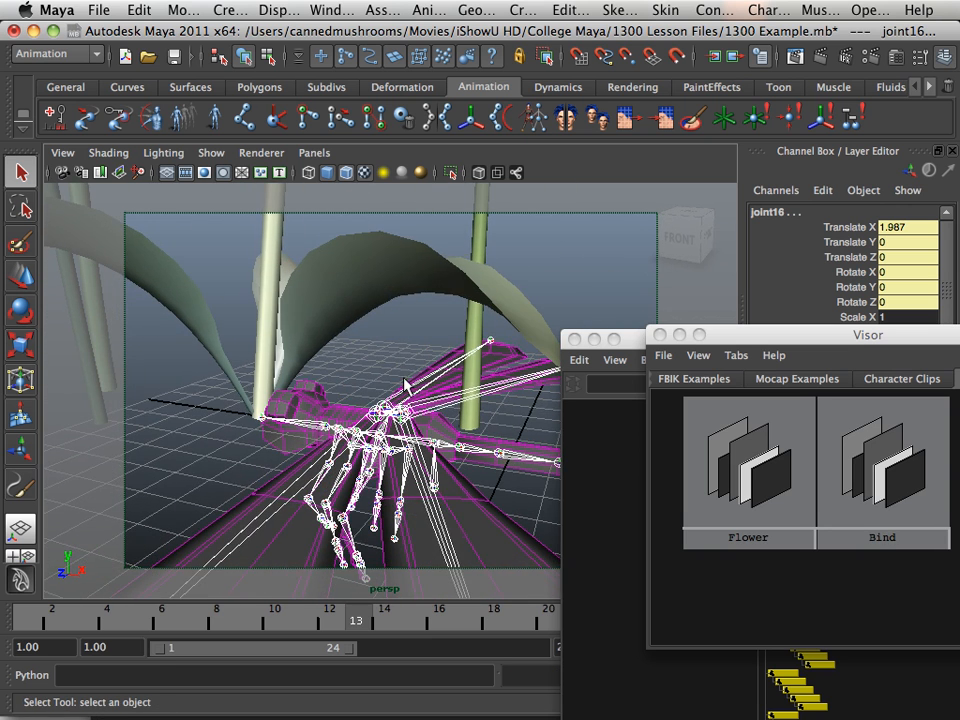
Step: Close the Visor and the Hypergraph Hierarchy, and view the dragonfly skeleton up close
click(660, 336)
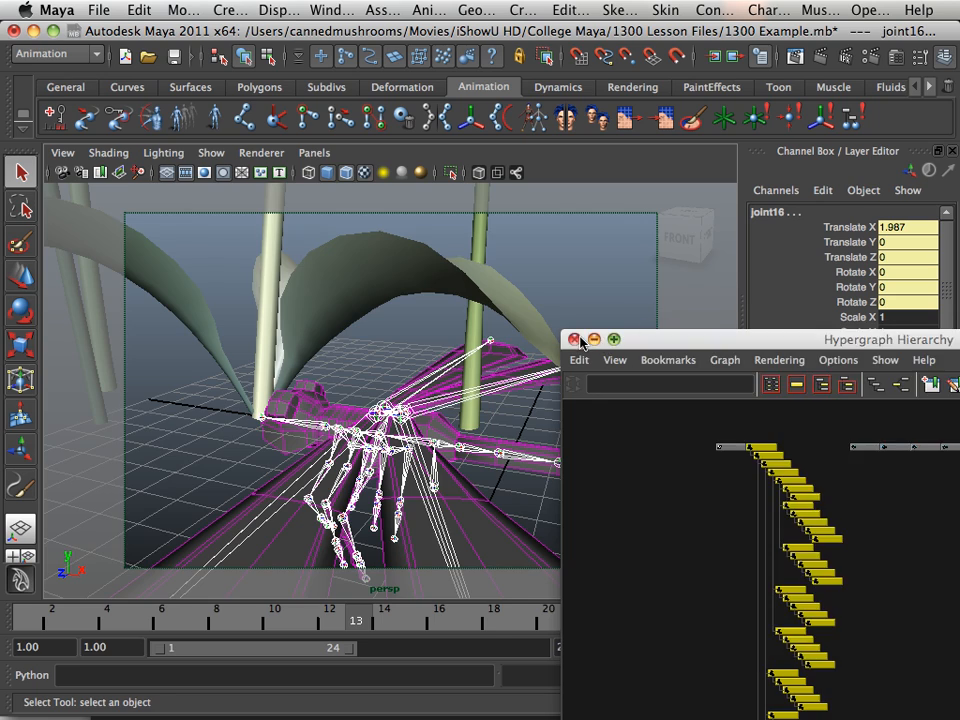
click(578, 340)
alt+right_drag(634, 430, 484, 429)
alt+drag(484, 429, 526, 417)
alt+right_drag(526, 417, 590, 470)
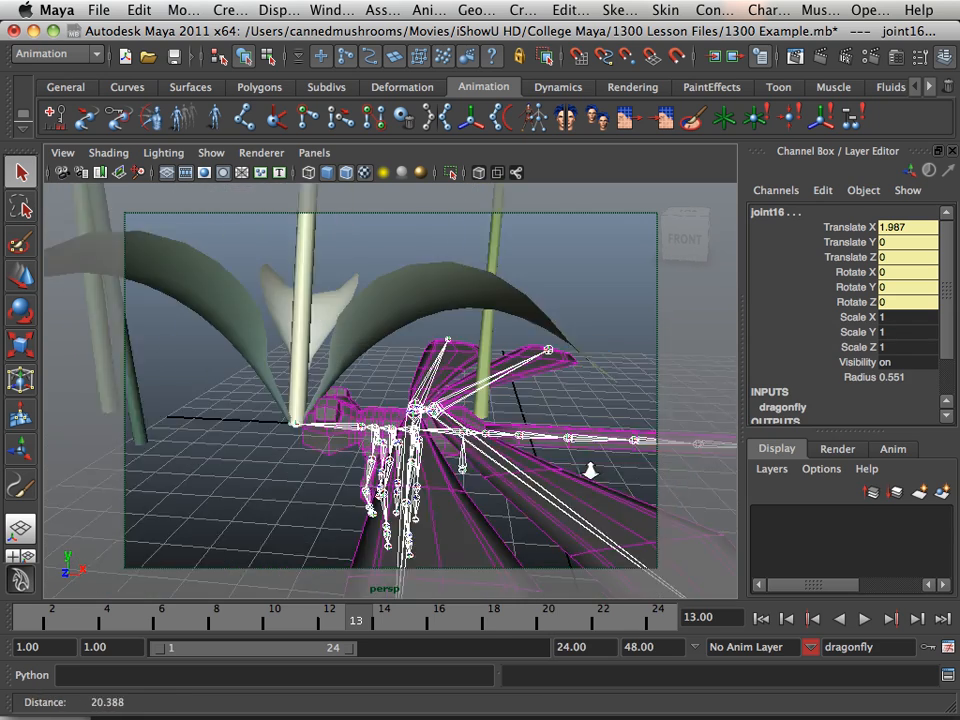
alt+drag(590, 470, 510, 439)
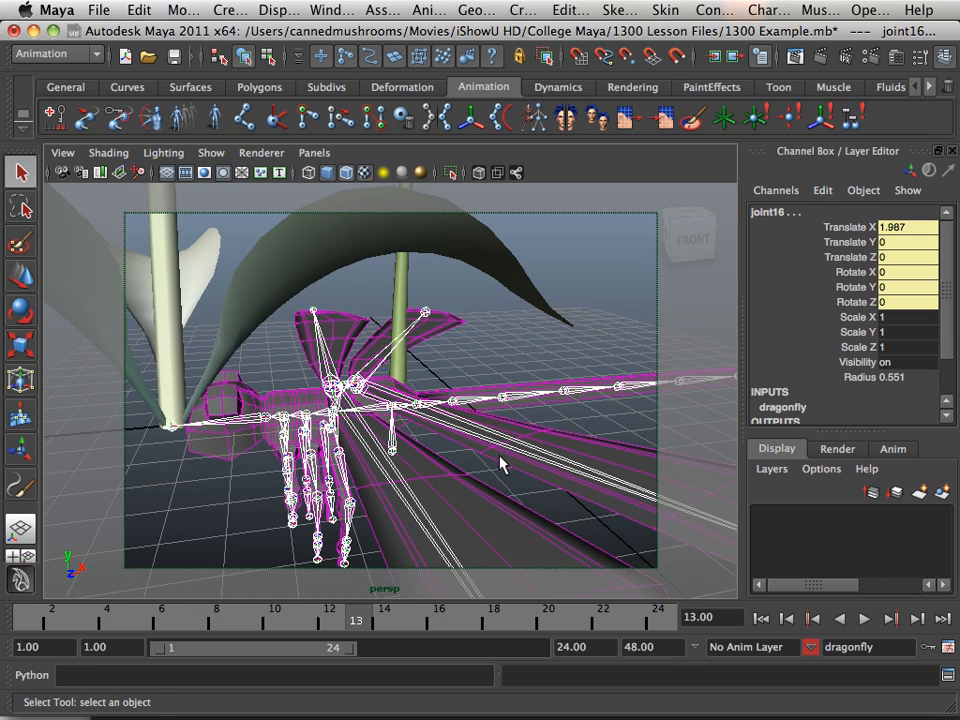
mouse_move(501, 463)
alt+mouse_down()
mouse_move(379, 448)
mouse_move(491, 454)
mouse_move(519, 426)
mouse_move(513, 450)
alt+mouse_up()
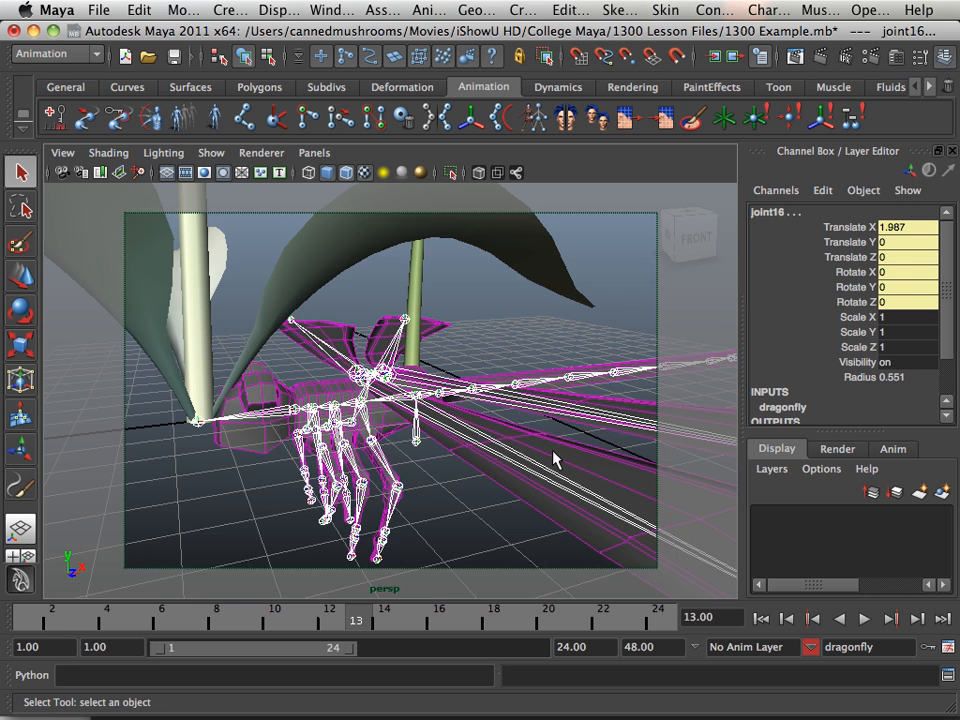
Step: Select the flower plants around the dragonfly and create a display layer named flowers
key(a)
click(210, 311)
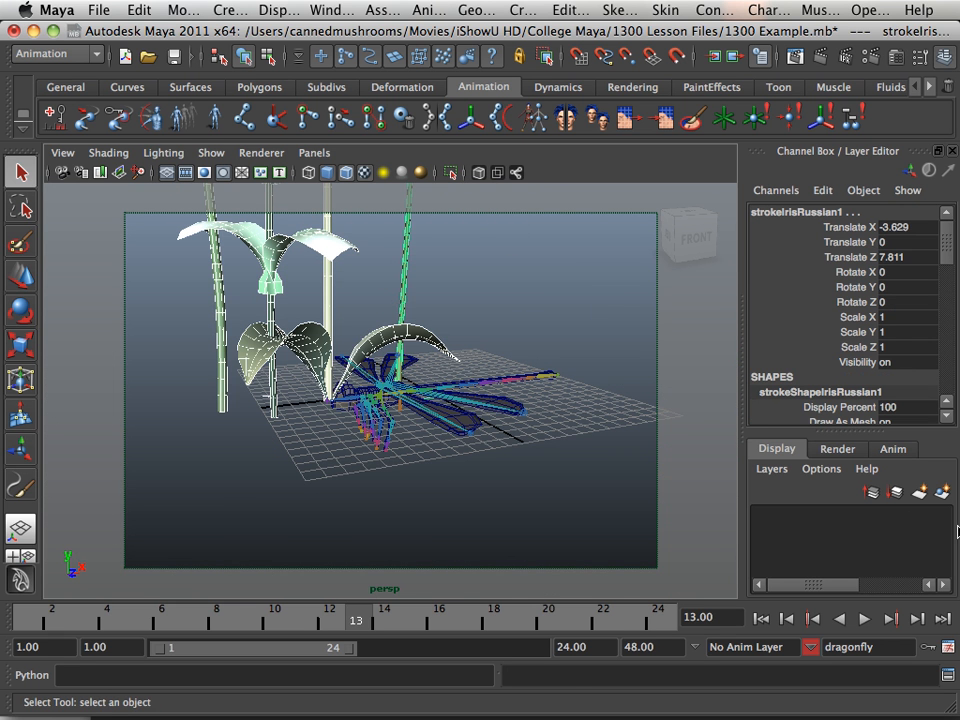
click(920, 492)
double_click(853, 524)
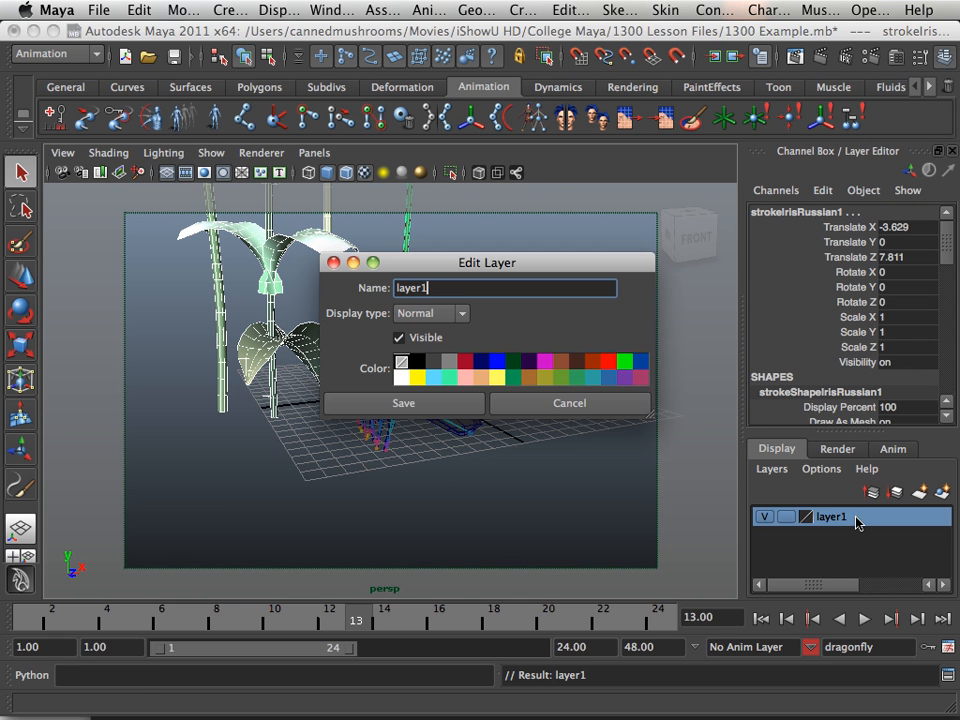
drag(428, 287, 338, 287)
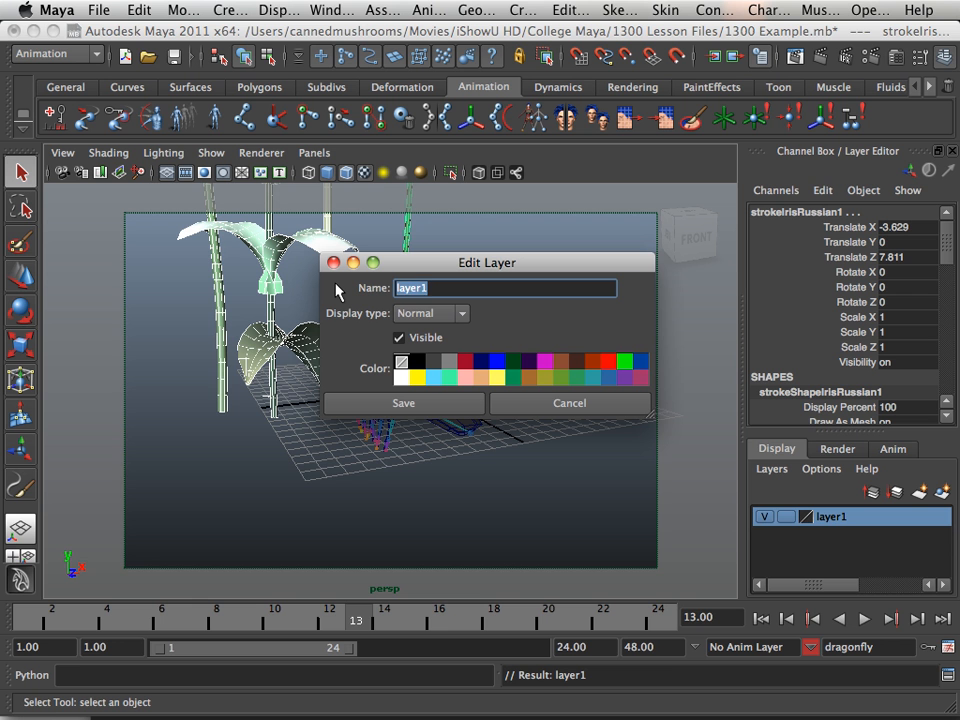
text(flowers)
click(376, 403)
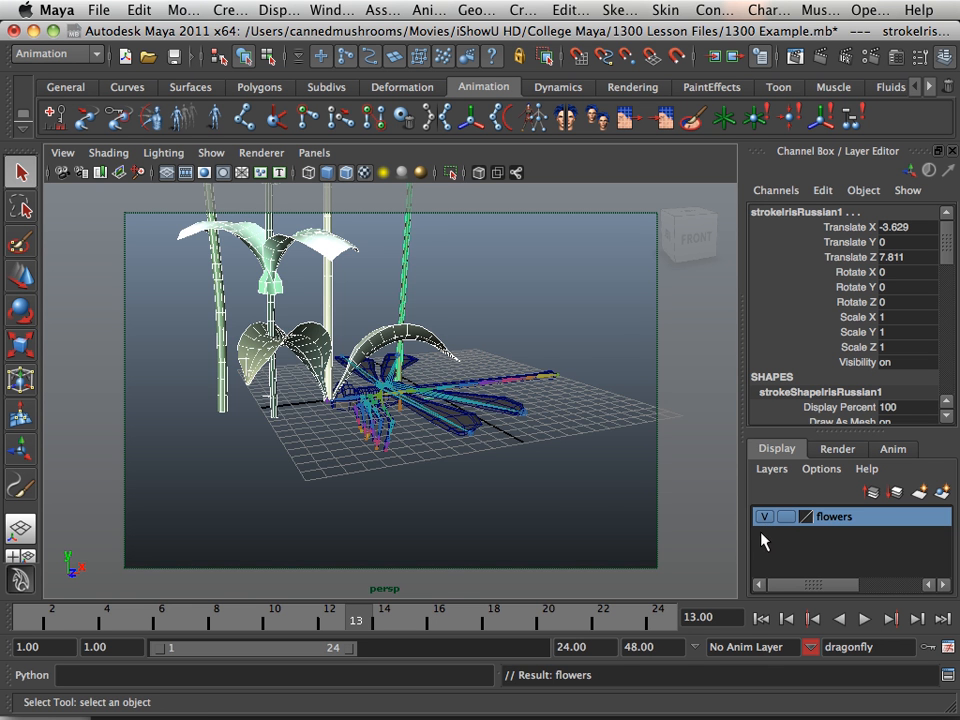
Step: Add the selected flower plants to the flowers display layer
alt+drag(630, 495, 606, 514)
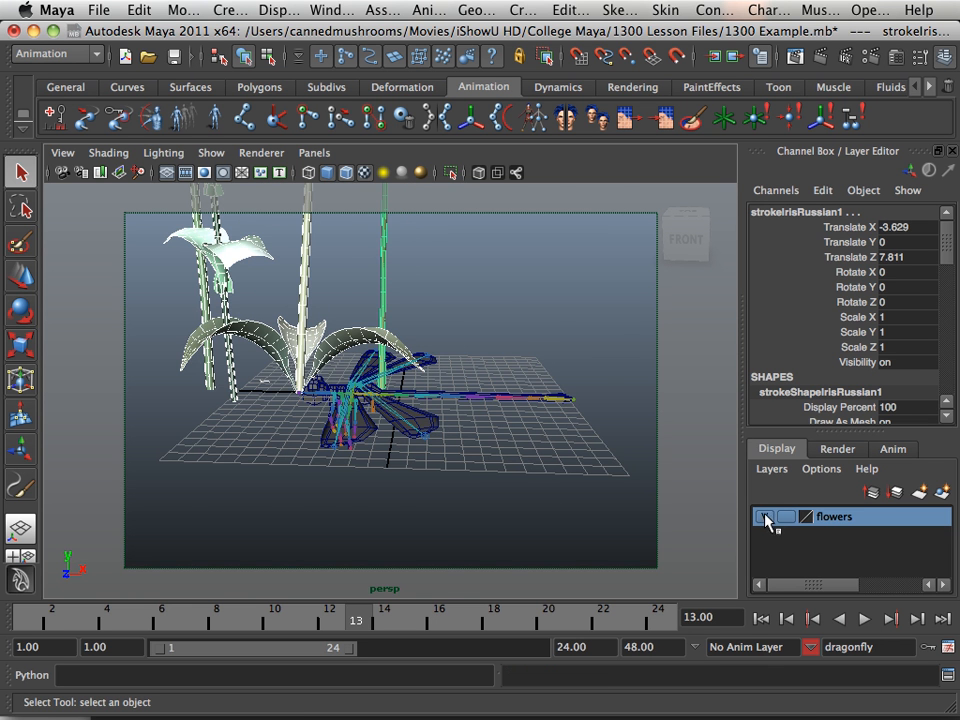
alt+middle_drag(531, 313, 604, 430)
alt+right_drag(604, 430, 496, 396)
drag(540, 346, 312, 345)
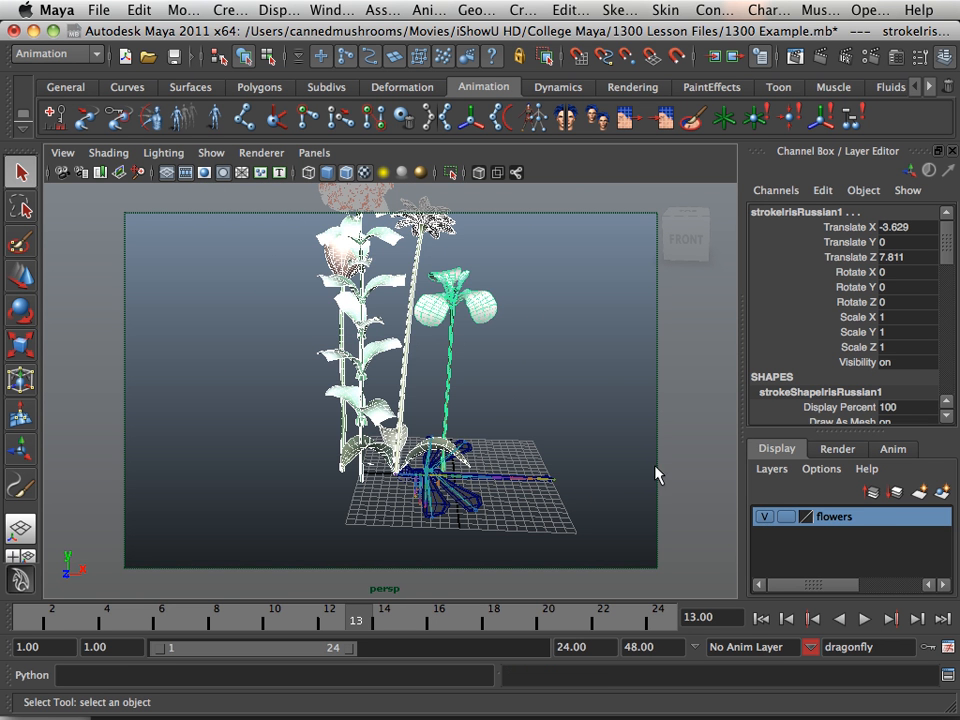
right_click(871, 527)
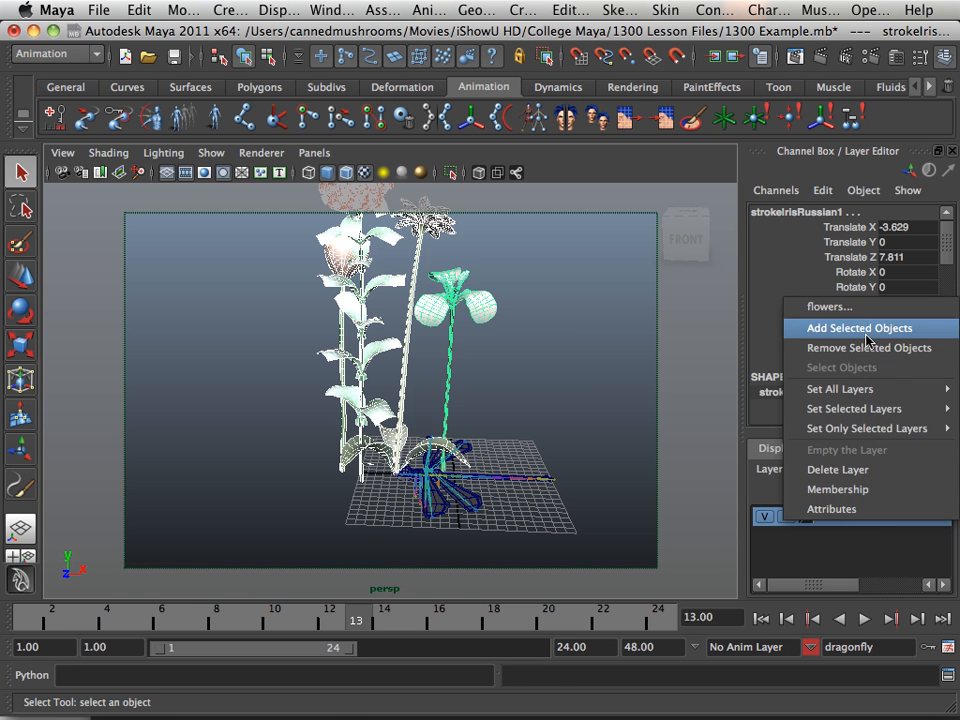
click(828, 326)
alt+drag(561, 493, 530, 476)
alt+middle_drag(518, 473, 431, 396)
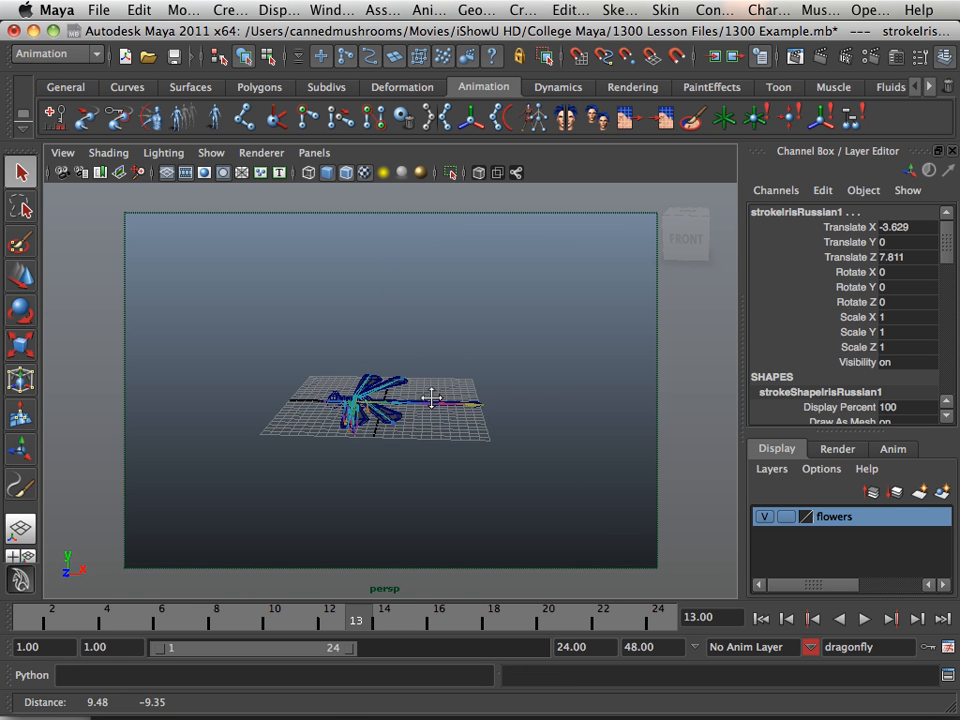
alt+right_drag(431, 396, 424, 420)
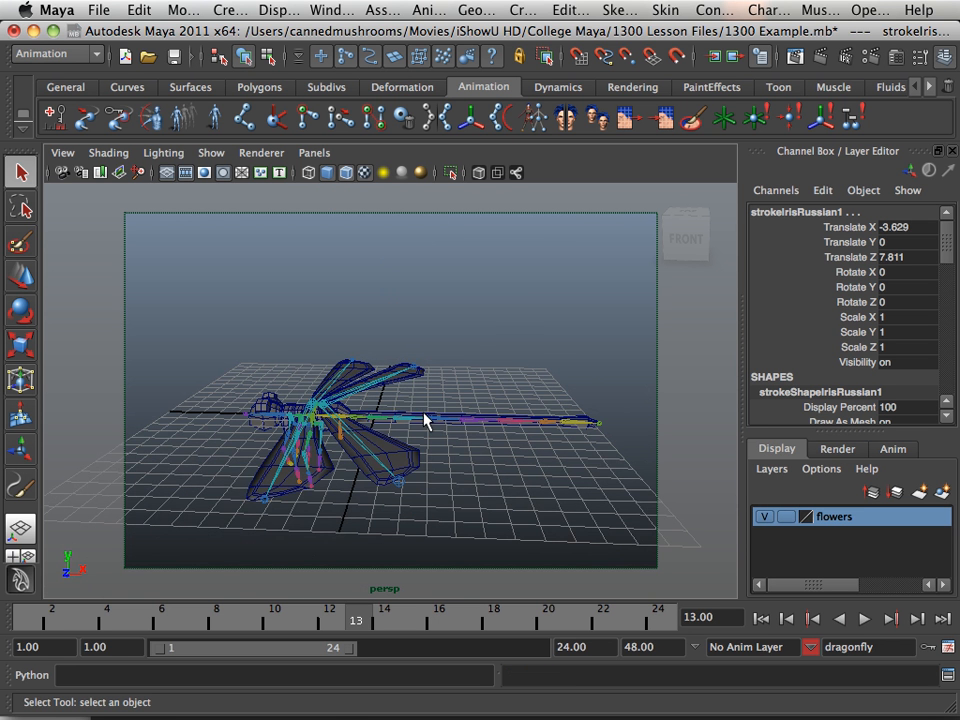
Step: Start saving the scene under a new name and browse to Movies/iShowU HD/College Maya in the home folder
click(90, 9)
click(140, 104)
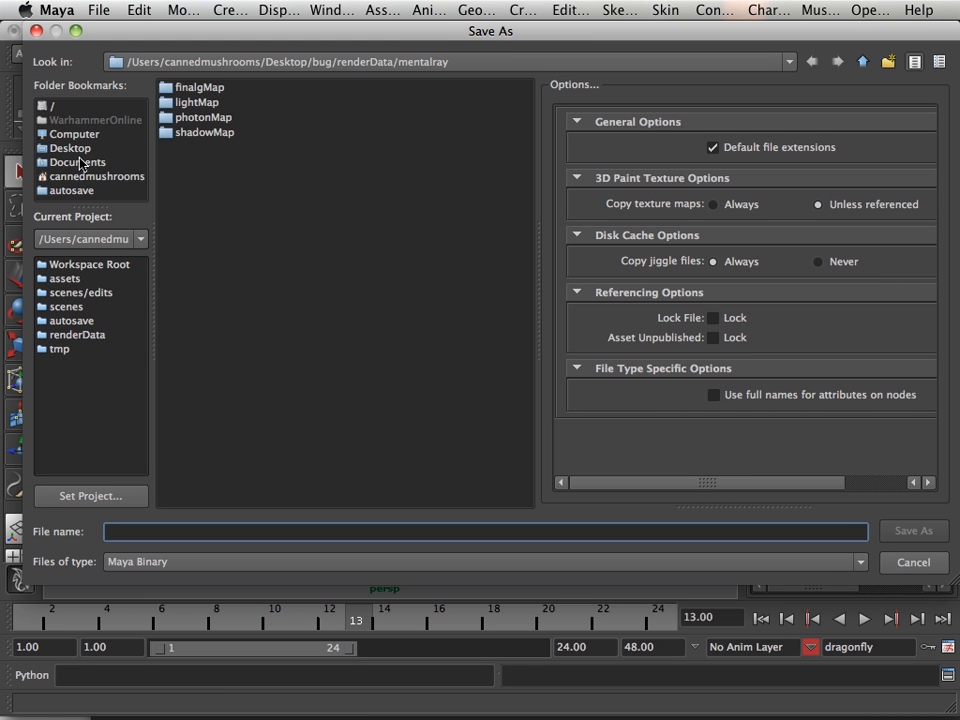
click(84, 177)
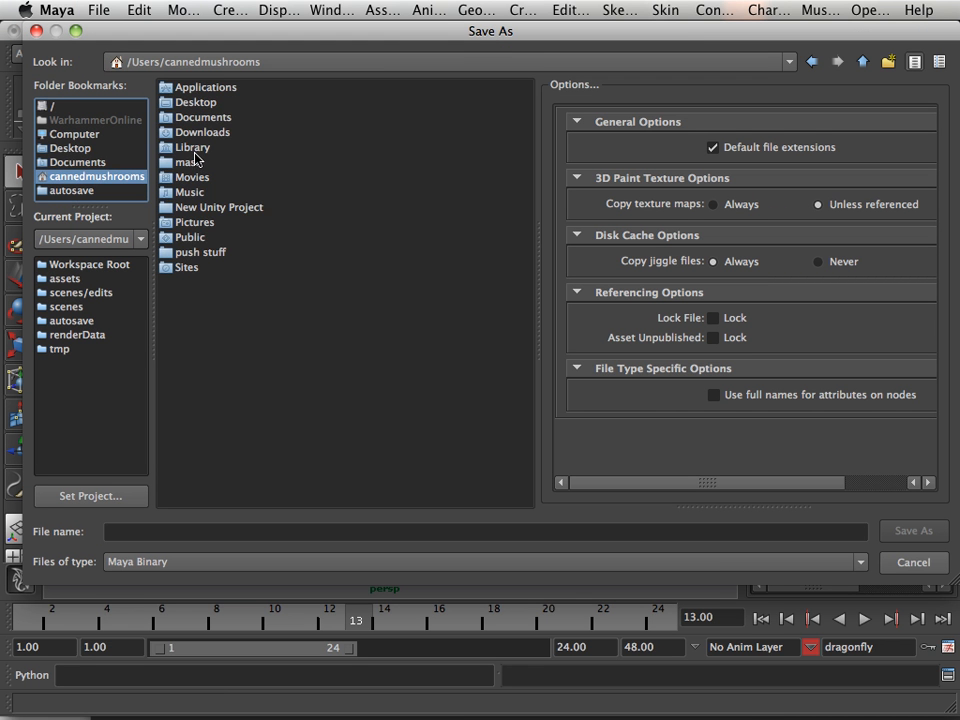
double_click(196, 178)
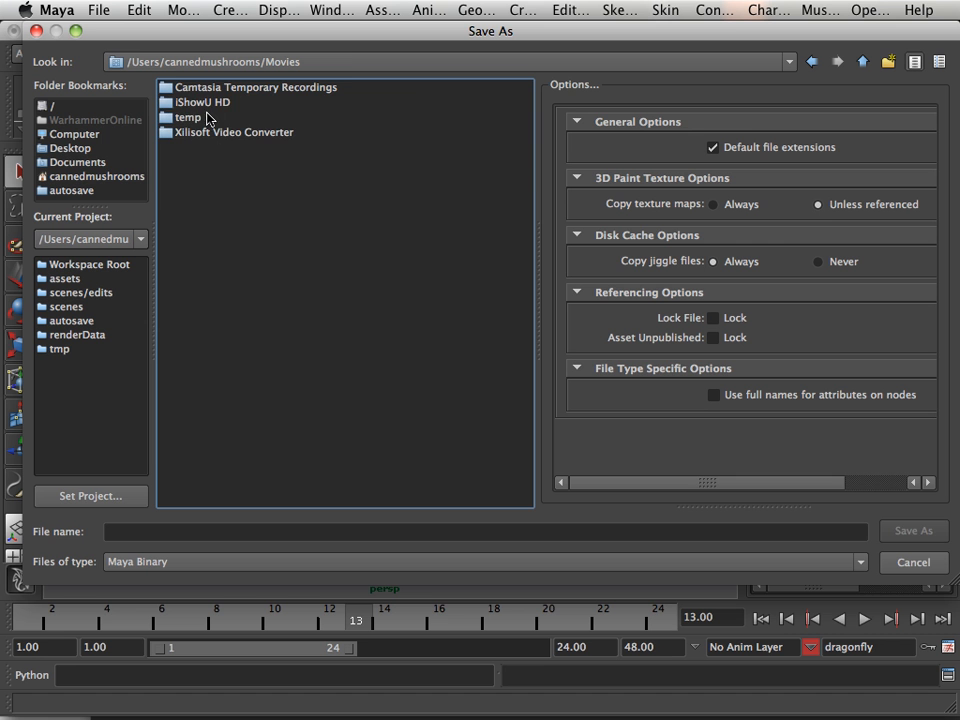
click(208, 104)
double_click(208, 104)
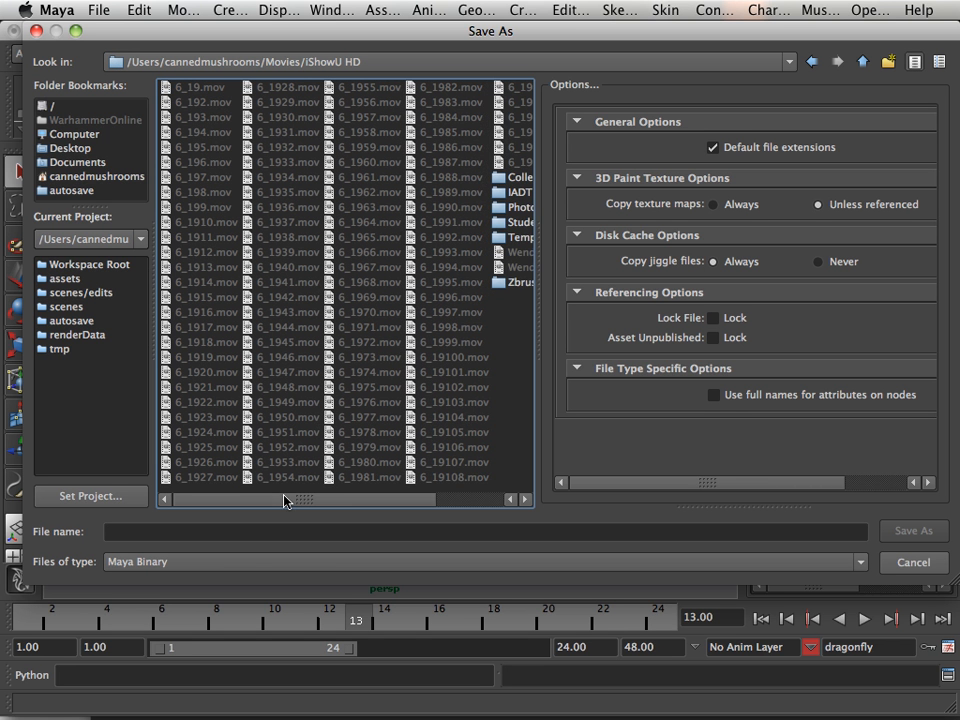
drag(284, 500, 414, 506)
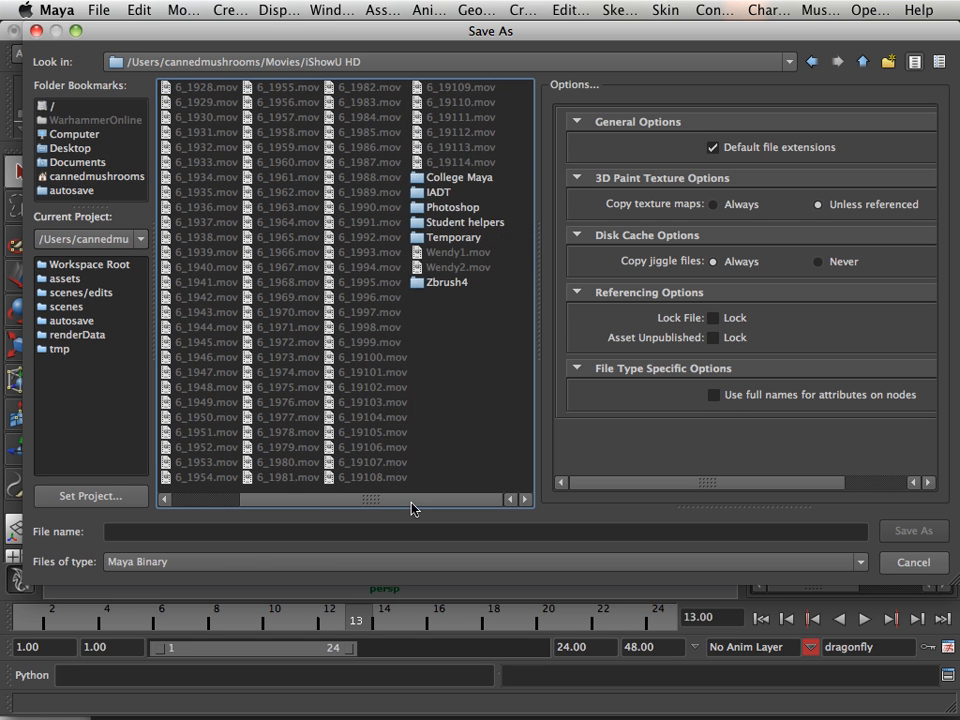
double_click(459, 180)
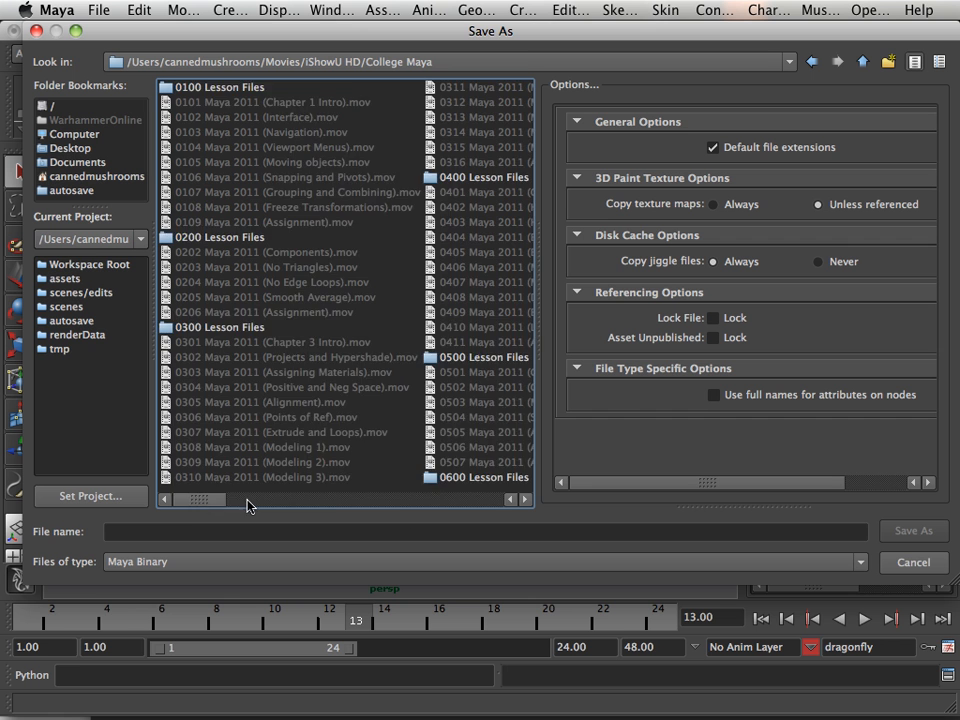
drag(249, 505, 495, 520)
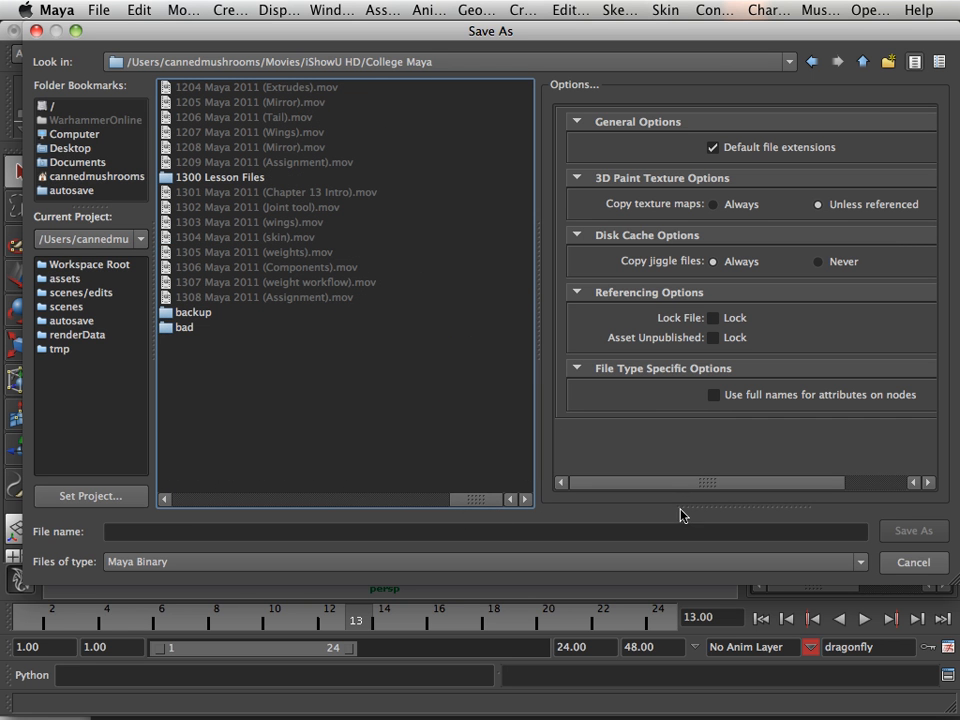
Step: Create a folder named 1400 Lesson Files inside College Maya and open it as the save location
click(888, 62)
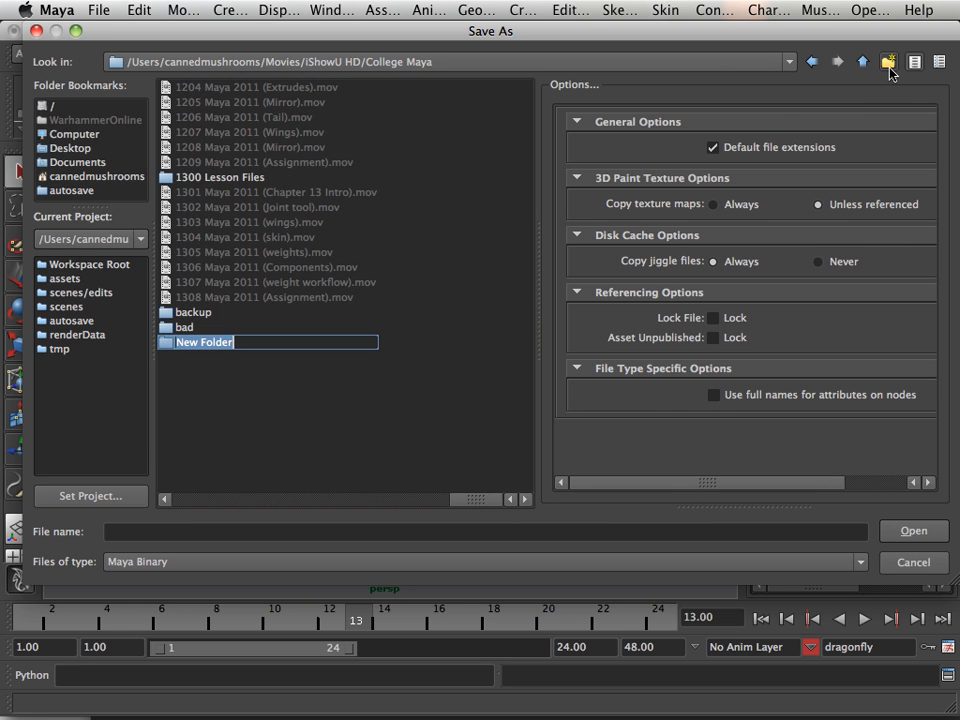
text(1400 Lesson)
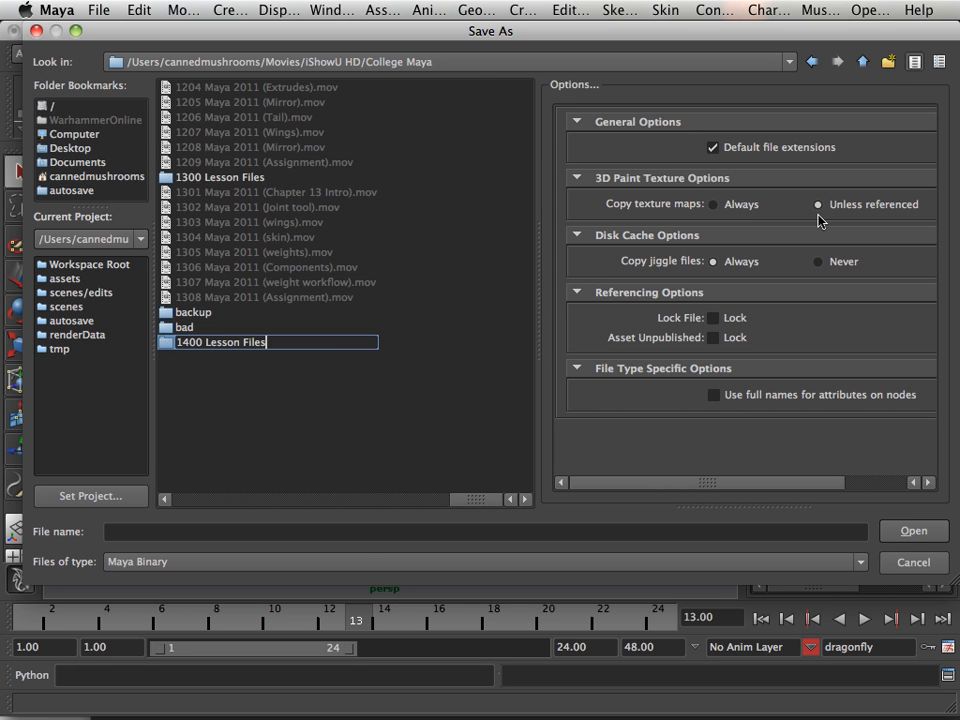
click(230, 410)
double_click(167, 345)
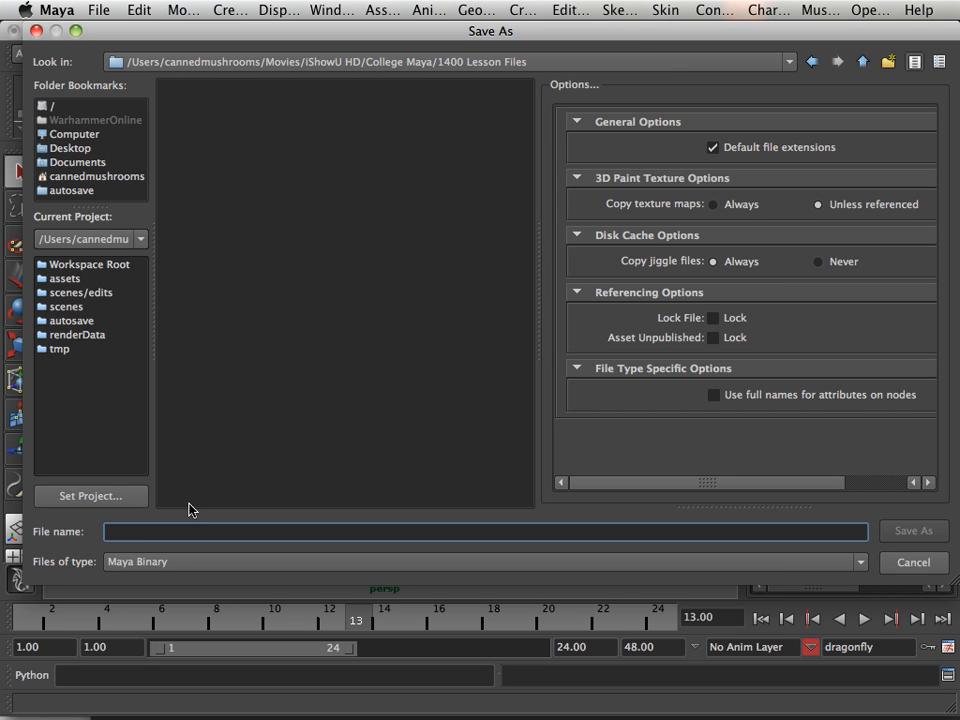
Step: Name the scene file 1400 Begin and save it in the 1400 Lesson Files folder as Maya Binary
text(Beg)
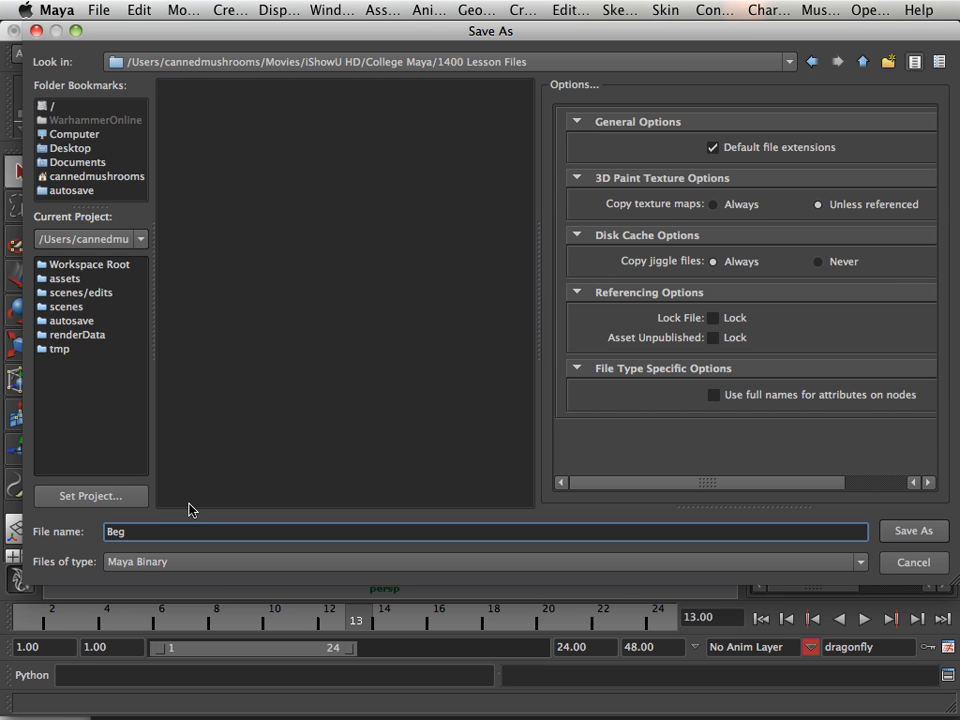
key(BackSpace)
key(BackSpace)
key(BackSpace)
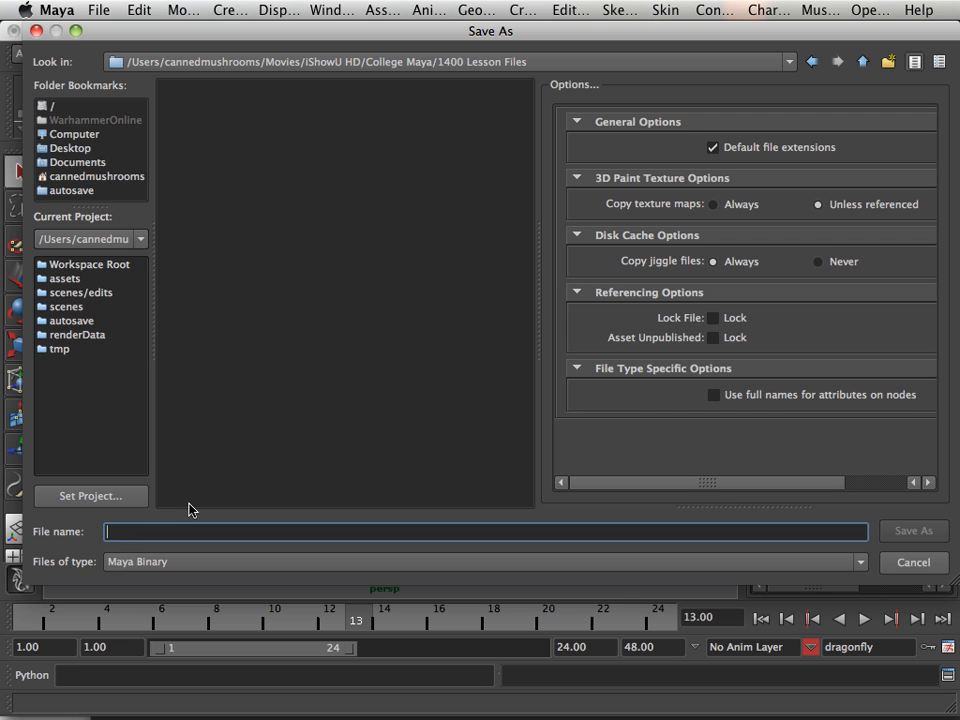
text(1400 Begin)
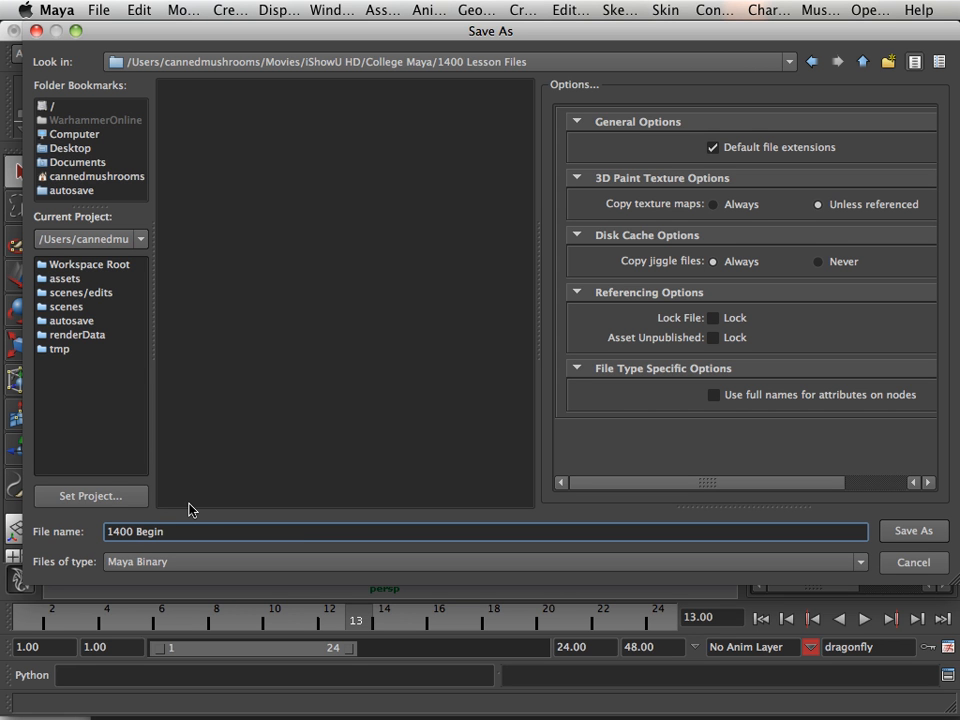
click(912, 531)
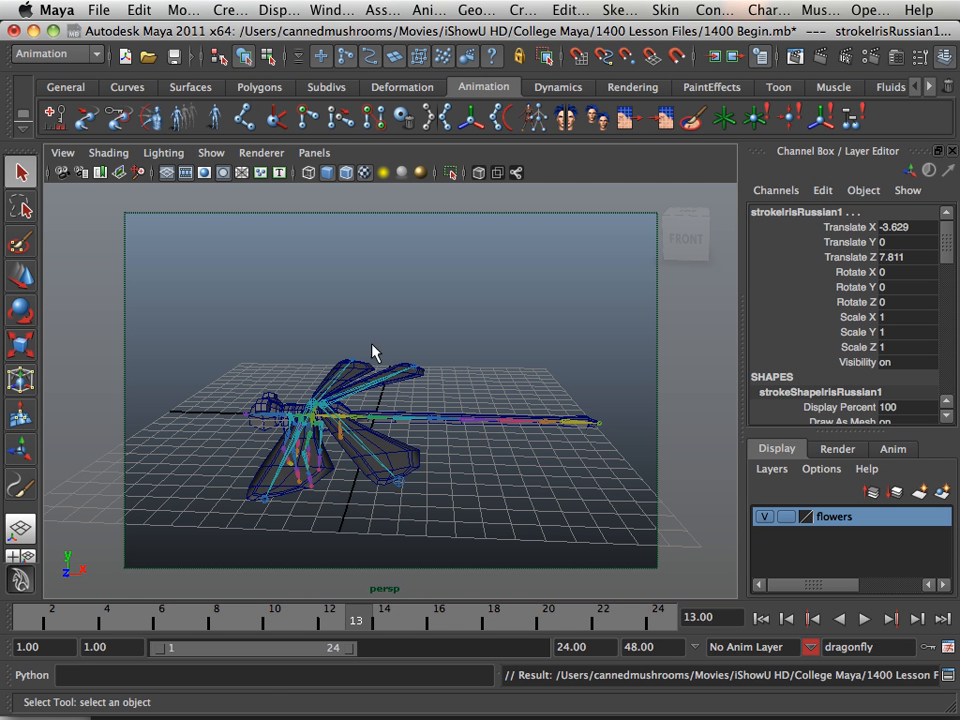
Step: Set the perspective camera to No Gate so the film gate is no longer displayed
click(60, 153)
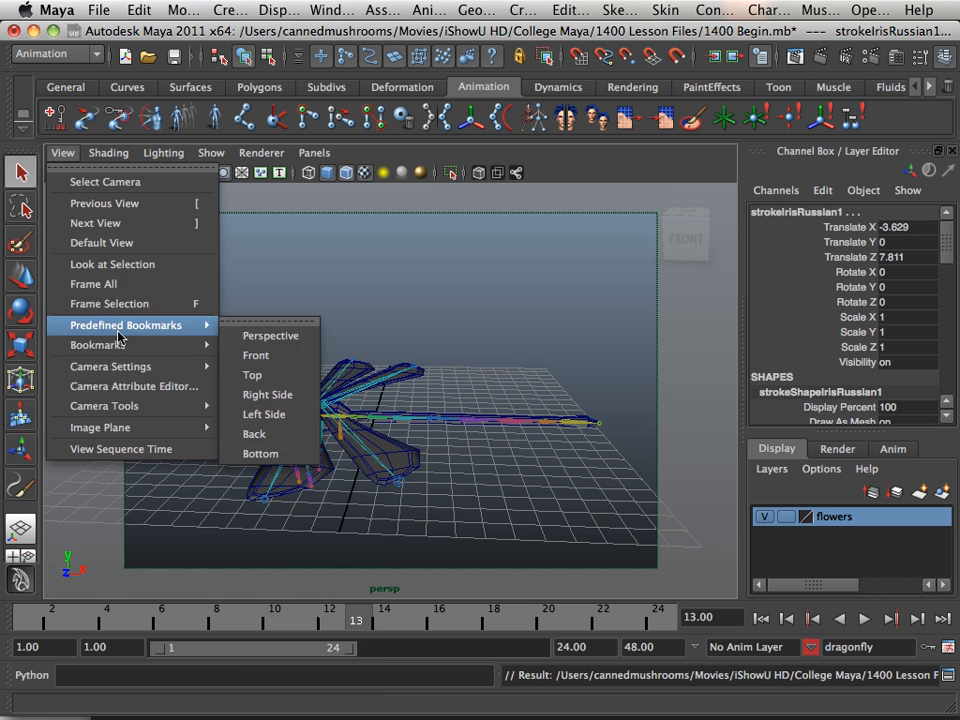
mouse_move(110, 366)
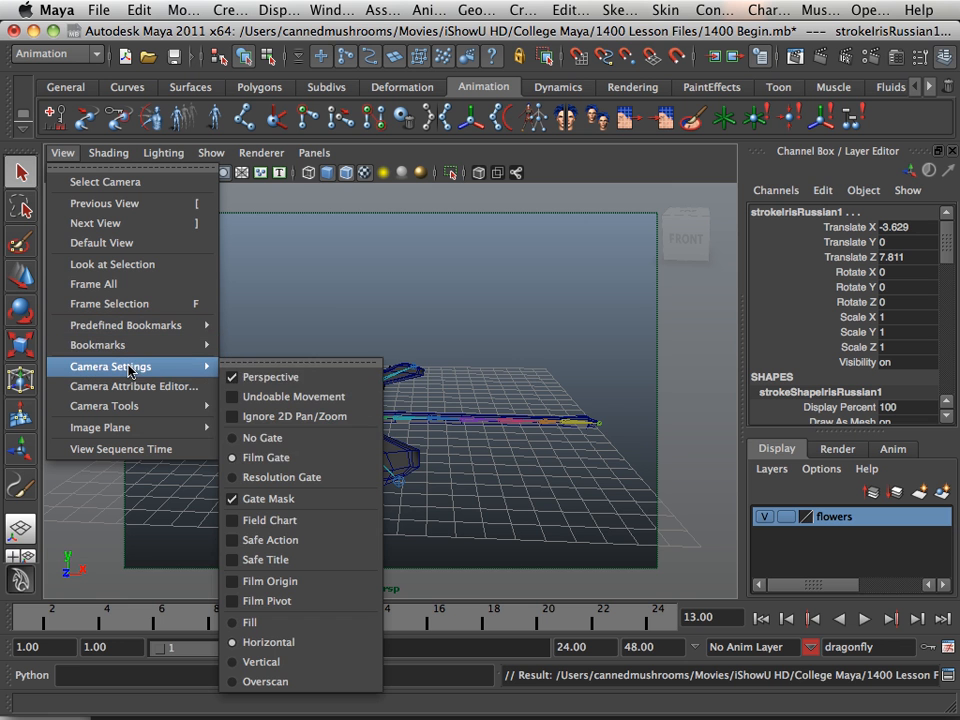
click(262, 438)
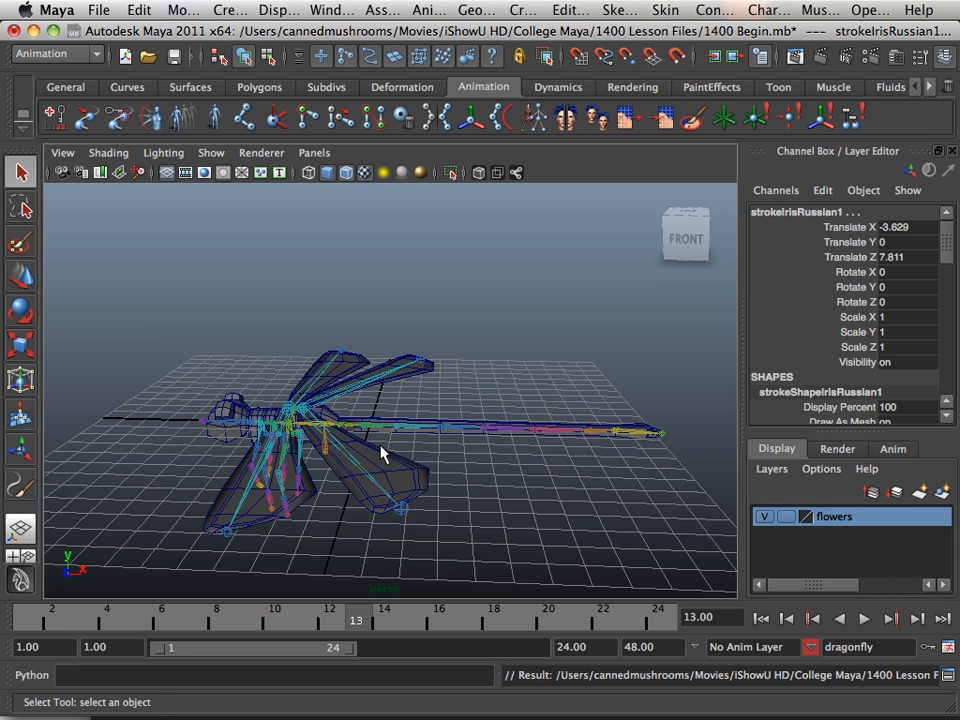
Step: Examine the dragonfly's mesh, wings, legs and joint skeleton from several angles and distances in the perspective view
alt+drag(377, 452, 307, 446)
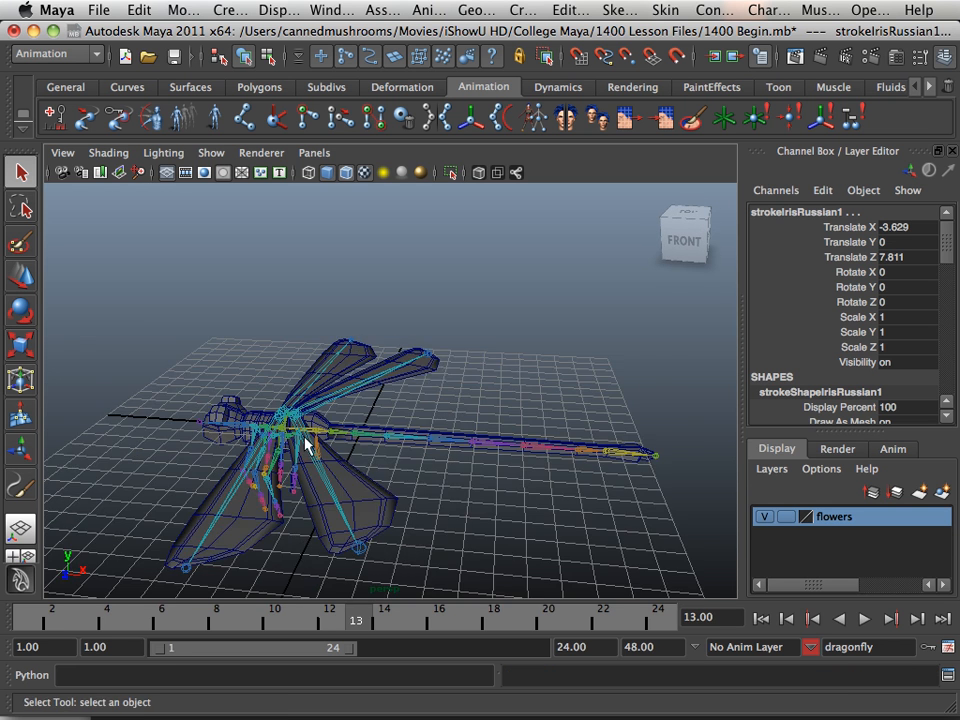
alt+middle_drag(307, 446, 350, 452)
alt+right_drag(350, 452, 268, 450)
alt+middle_drag(268, 450, 240, 425)
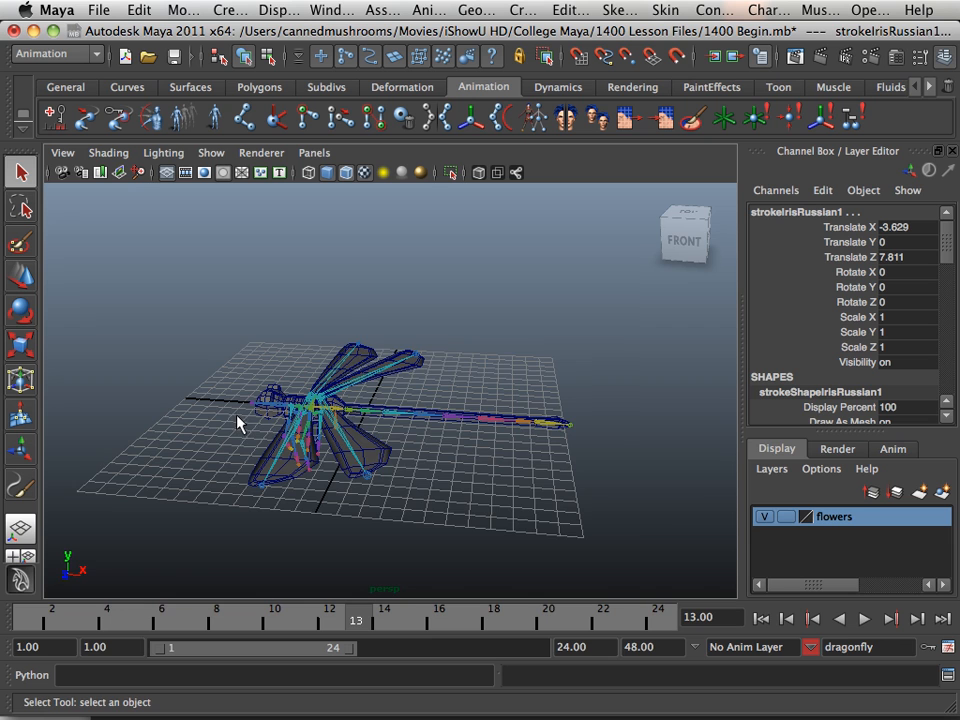
alt+right_drag(238, 416, 323, 461)
alt+middle_drag(245, 445, 343, 422)
mouse_move(343, 422)
alt+mouse_down()
mouse_move(326, 418)
mouse_move(338, 419)
alt+mouse_up()
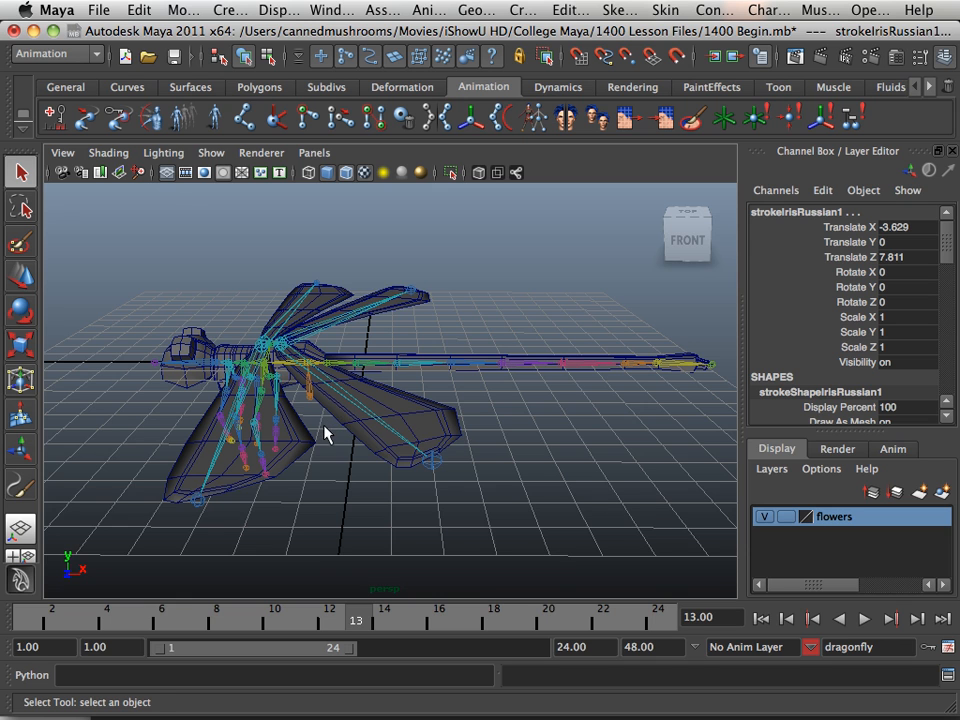
alt+drag(294, 429, 356, 440)
alt+middle_drag(356, 440, 312, 425)
mouse_move(313, 428)
alt+right_down()
mouse_move(339, 440)
mouse_move(311, 407)
mouse_move(313, 418)
alt+right_up()
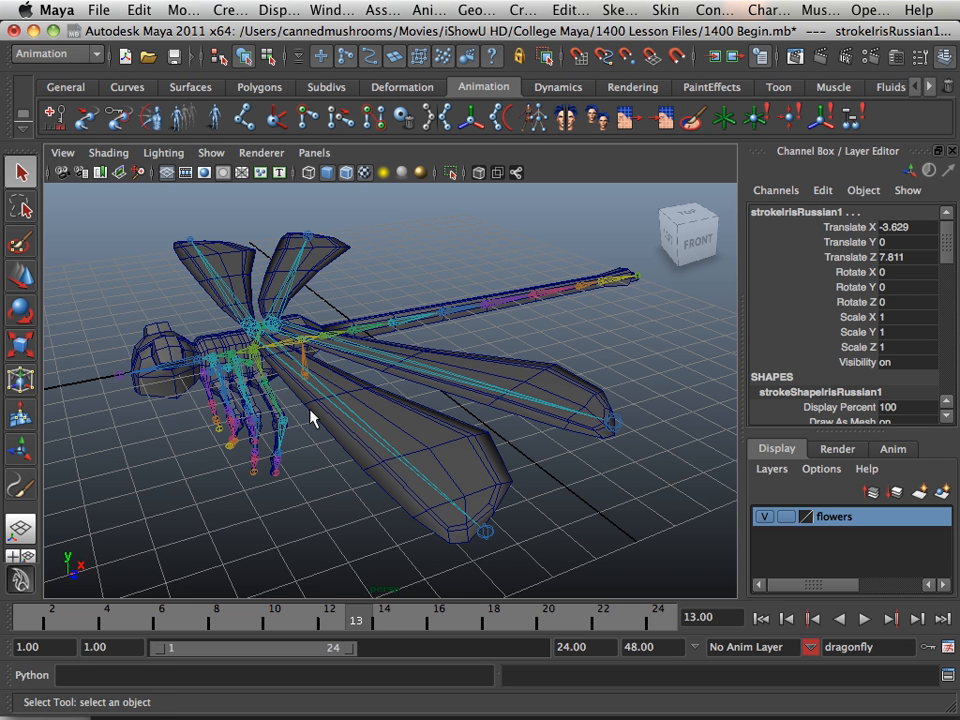
alt+drag(305, 420, 338, 423)
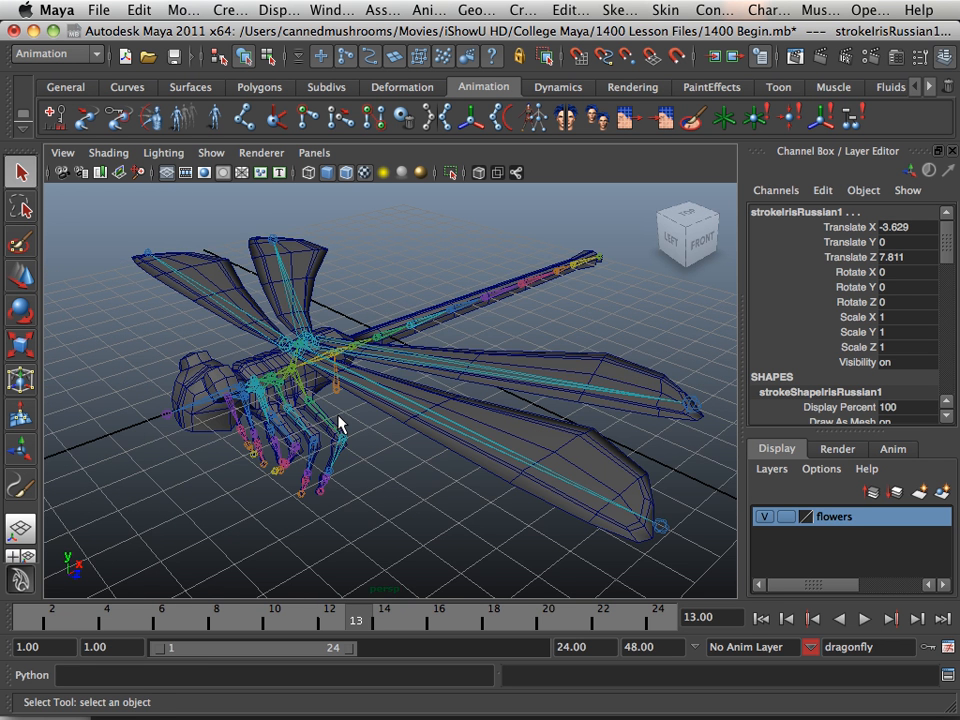